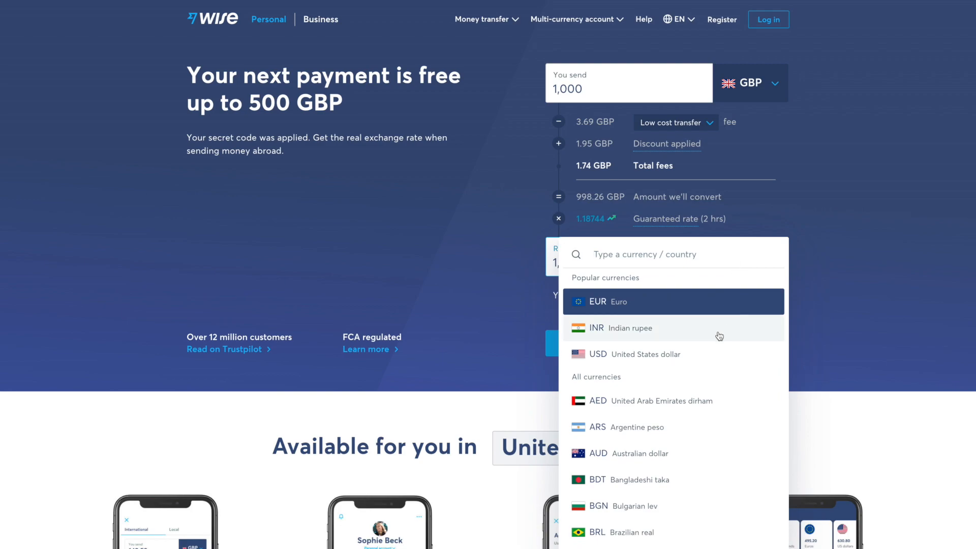
Quote 1,000 GBP in USD (1,352.24 USD), then go to the Wise Business site
{"action": "left_click", "coordinate": [695, 354]}
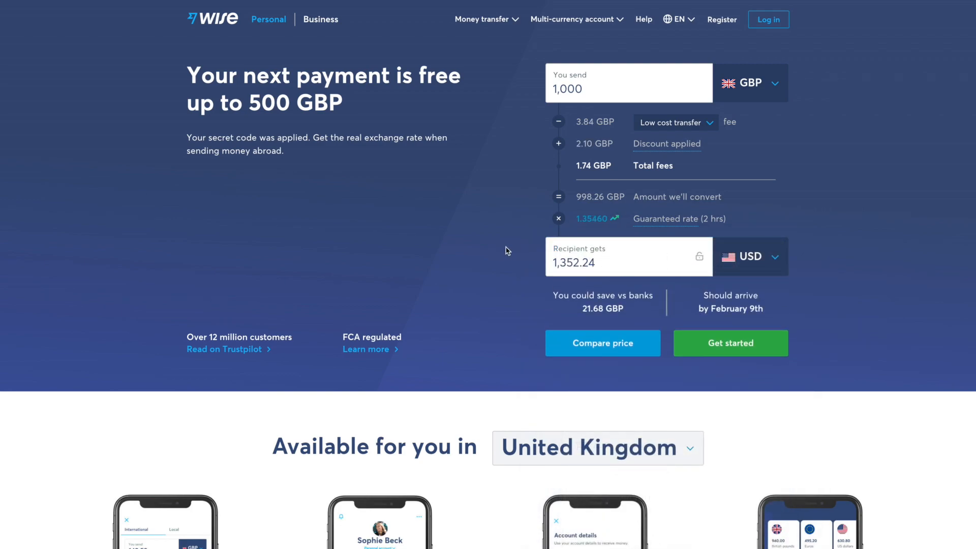
{"action": "mouse_move", "coordinate": [346, 106]}
{"action": "left_mouse_down"}
{"action": "mouse_move", "coordinate": [257, 77]}
{"action": "mouse_move", "coordinate": [187, 74]}
{"action": "mouse_move", "coordinate": [270, 81]}
{"action": "mouse_move", "coordinate": [343, 104]}
{"action": "left_mouse_up"}
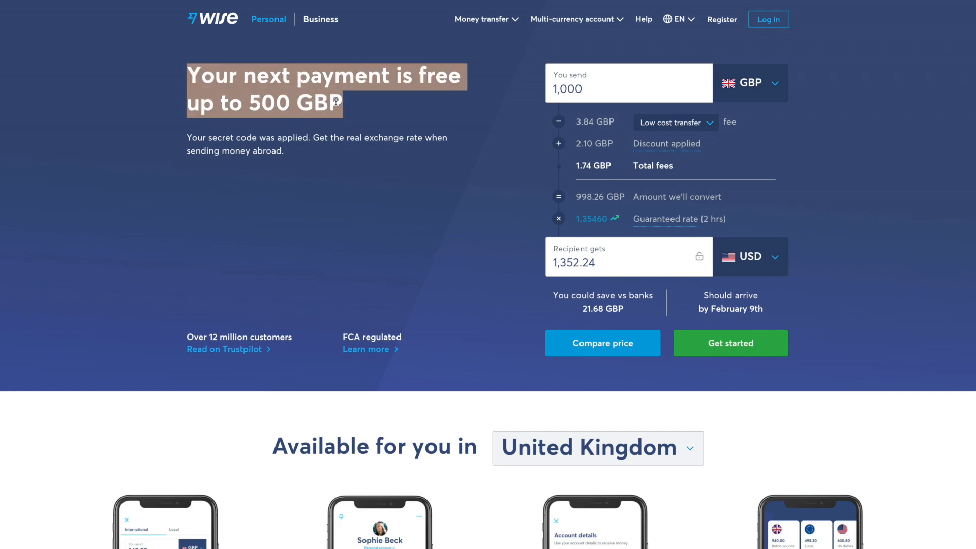
{"action": "left_click", "coordinate": [336, 101]}
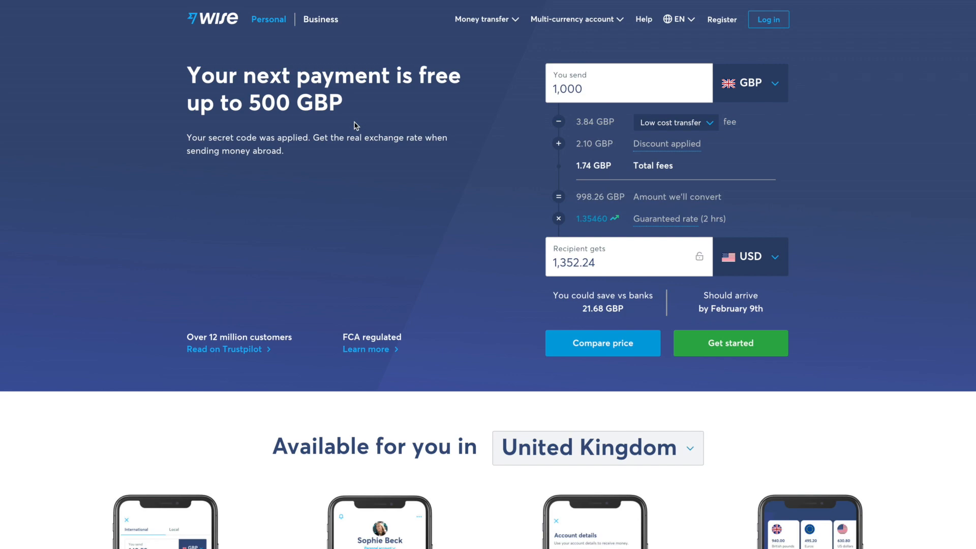
{"action": "left_click", "coordinate": [320, 22]}
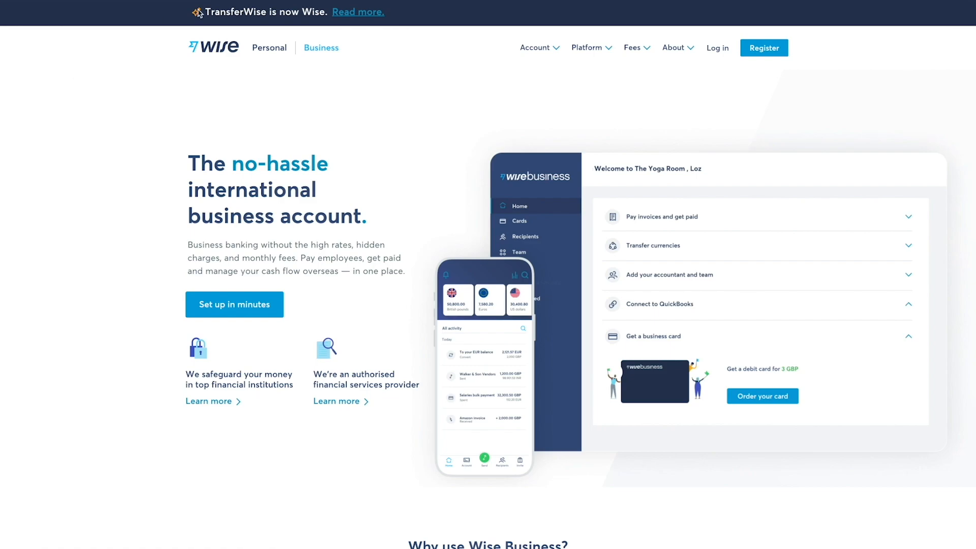
Register with the suggested autofill e-mail address and continue to the account-type step
{"action": "left_click", "coordinate": [768, 51]}
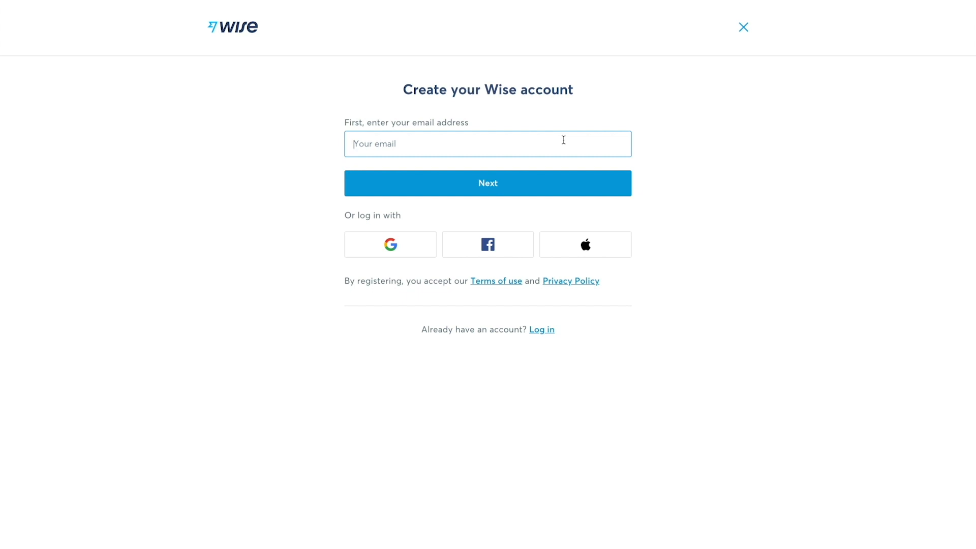
{"action": "type", "text": "gab"}
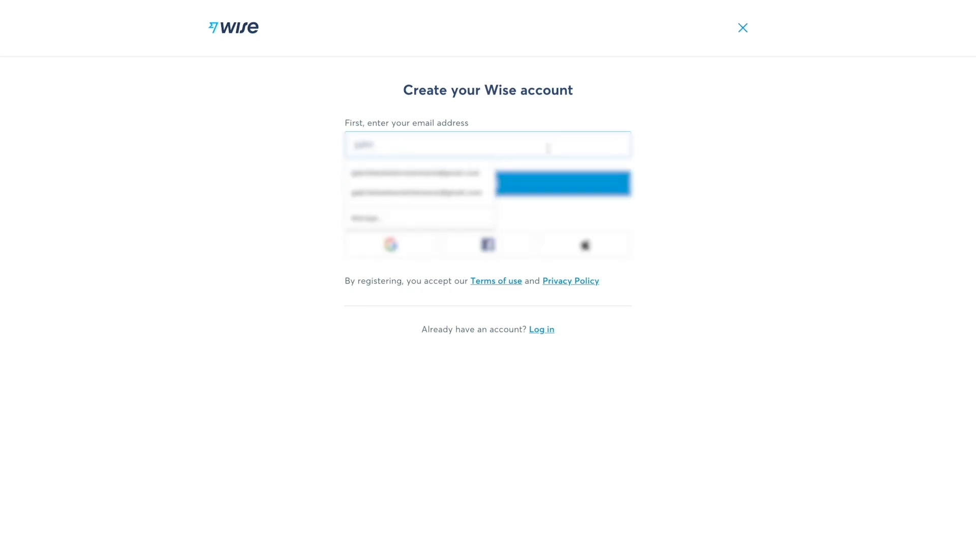
{"action": "left_click", "coordinate": [473, 173]}
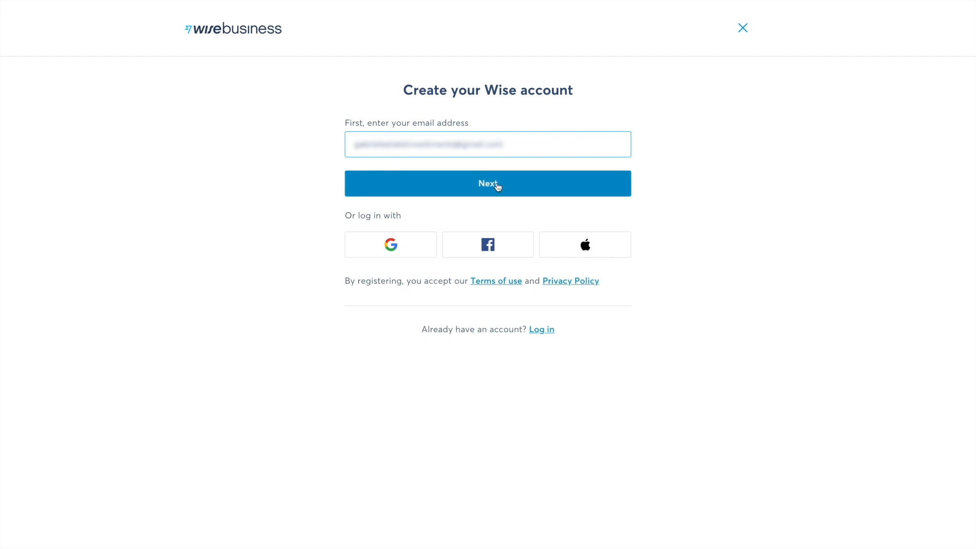
{"action": "left_click", "coordinate": [461, 148]}
{"action": "left_click", "coordinate": [529, 170]}
{"action": "left_click", "coordinate": [513, 184]}
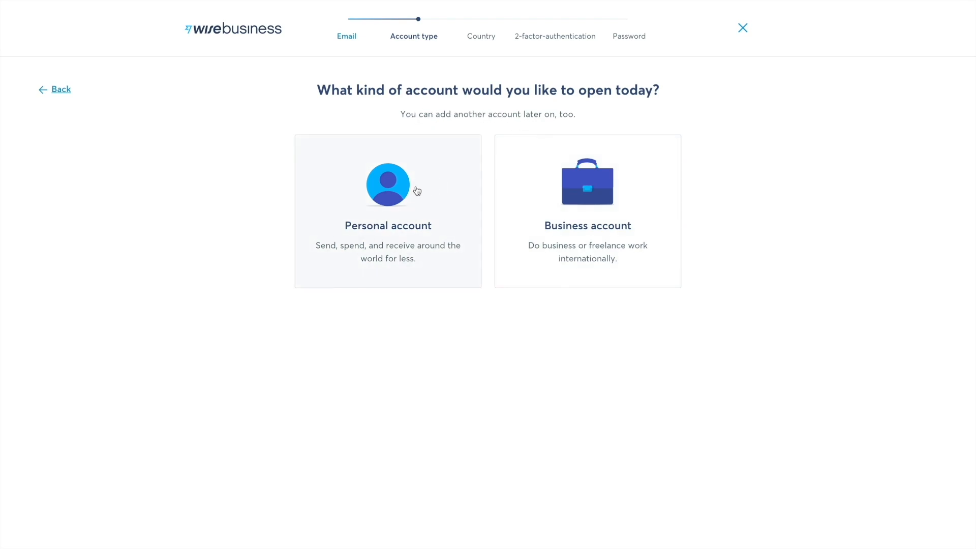
Choose a Business account registered in the United Kingdom and continue
{"action": "left_click", "coordinate": [581, 194]}
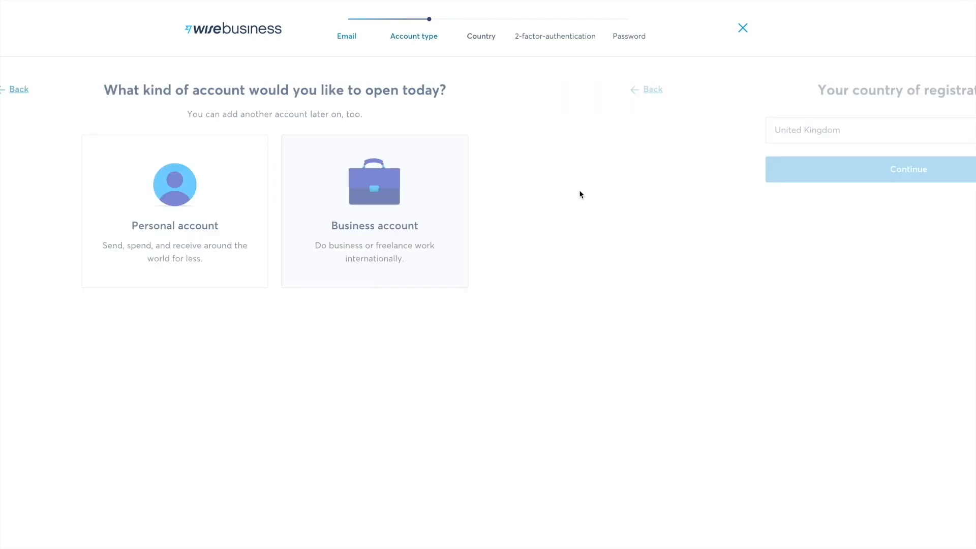
{"action": "left_click", "coordinate": [546, 139]}
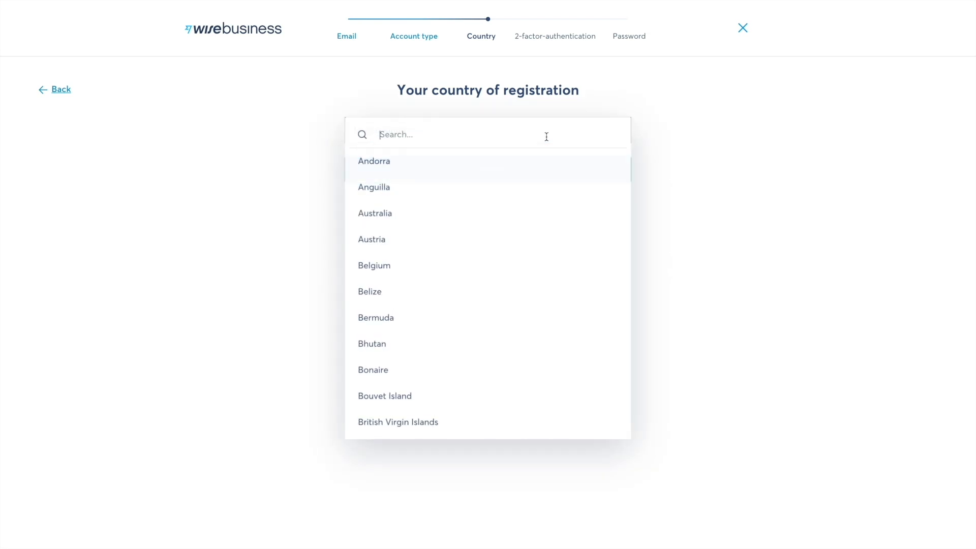
{"action": "scroll", "coordinate": [551, 333], "scroll_direction": "down", "scroll_amount": 20}
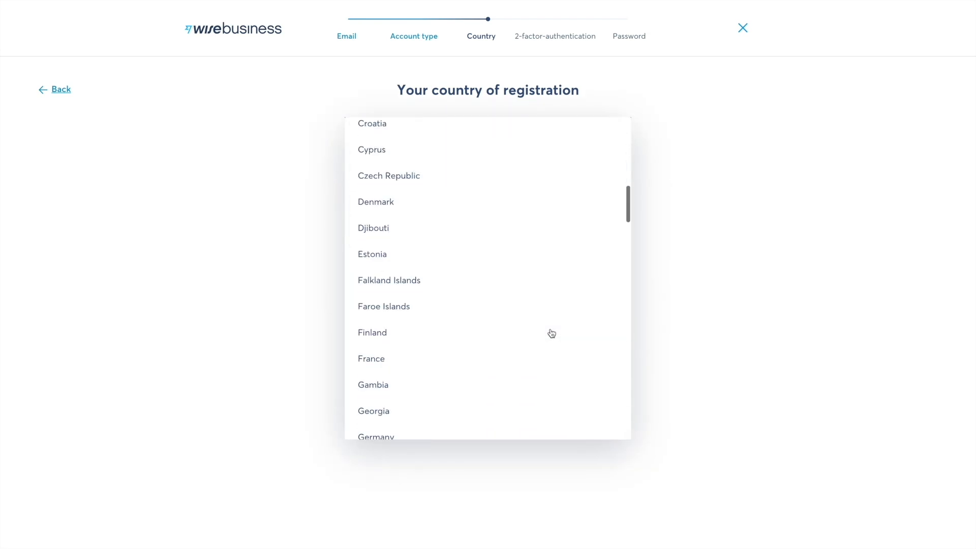
{"action": "left_click", "coordinate": [675, 272]}
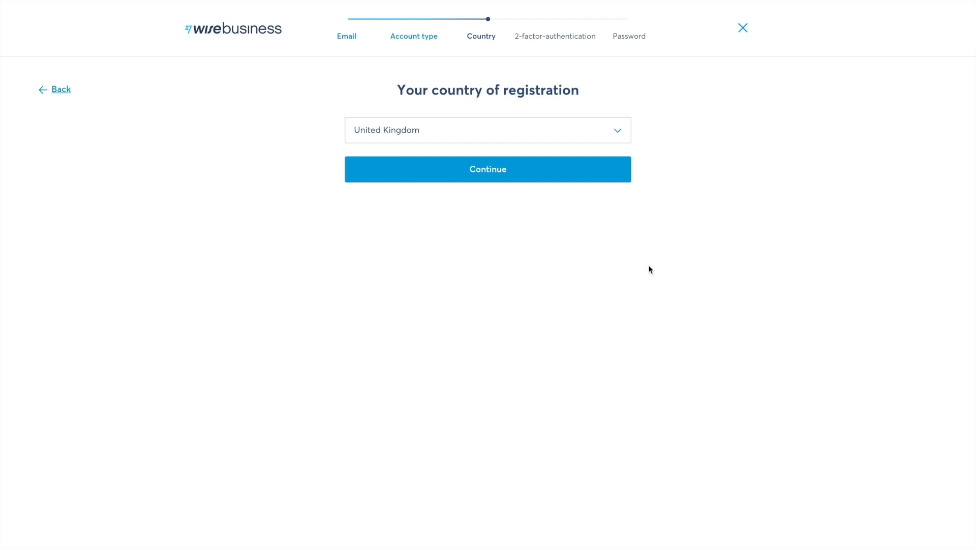
{"action": "left_click", "coordinate": [490, 169]}
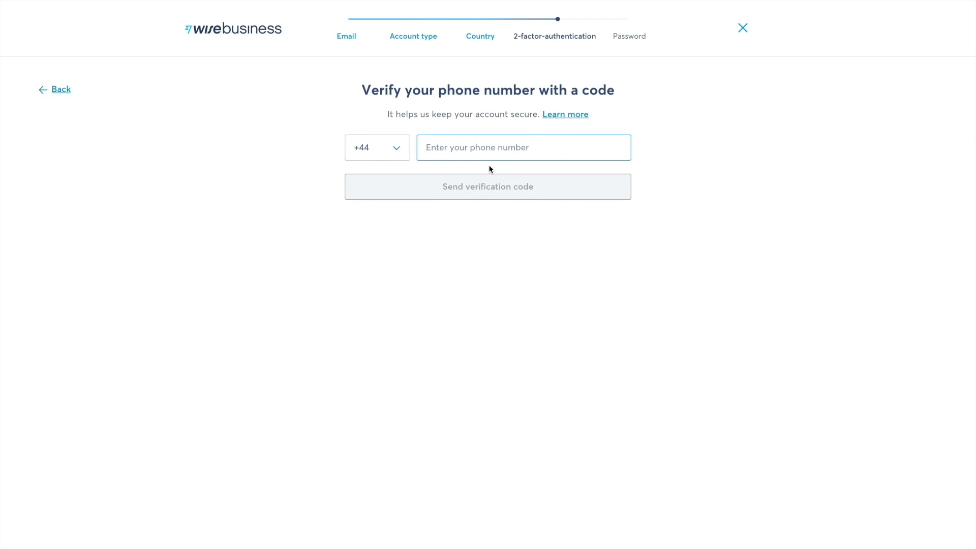
{"action": "left_click", "coordinate": [651, 162]}
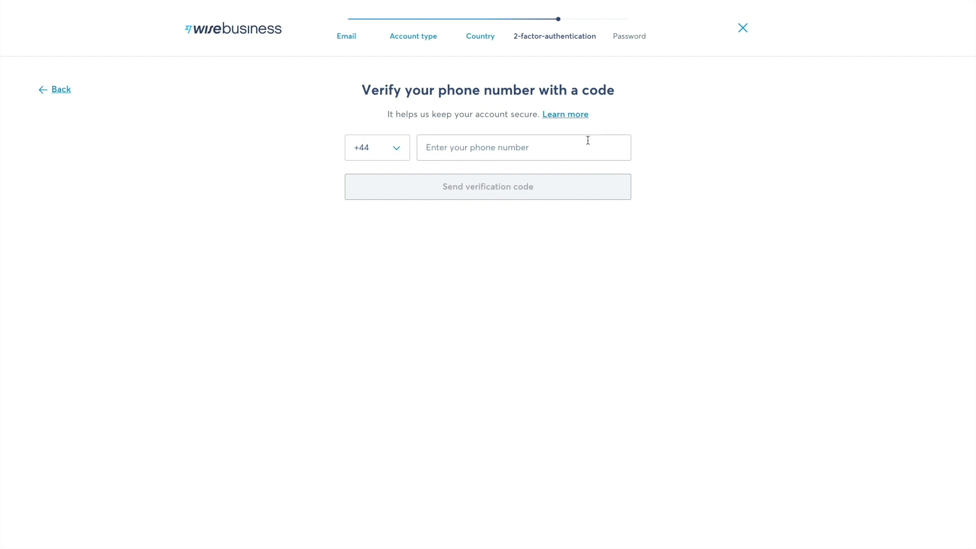
Verify the phone number with the texted 6-digit code and set the account password
{"action": "left_click", "coordinate": [588, 139]}
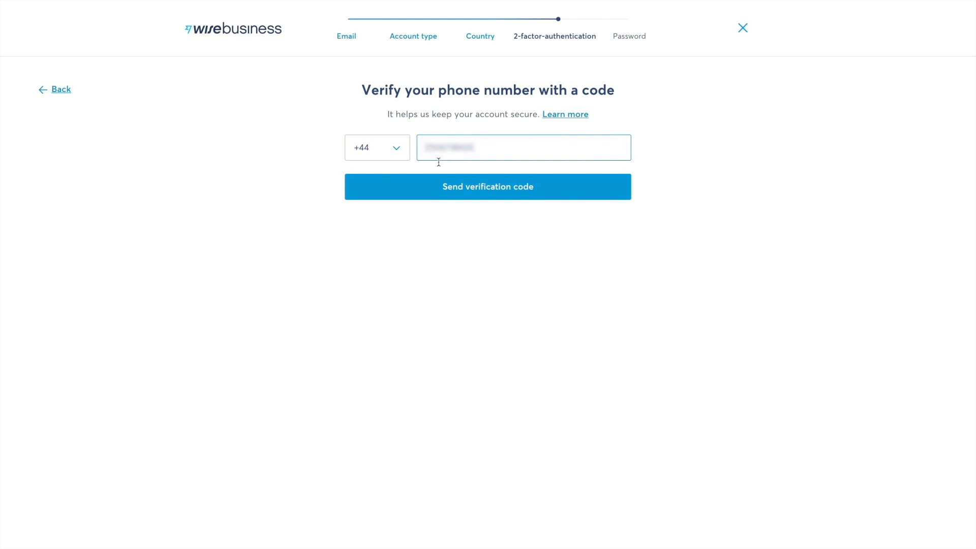
{"action": "left_click", "coordinate": [450, 184]}
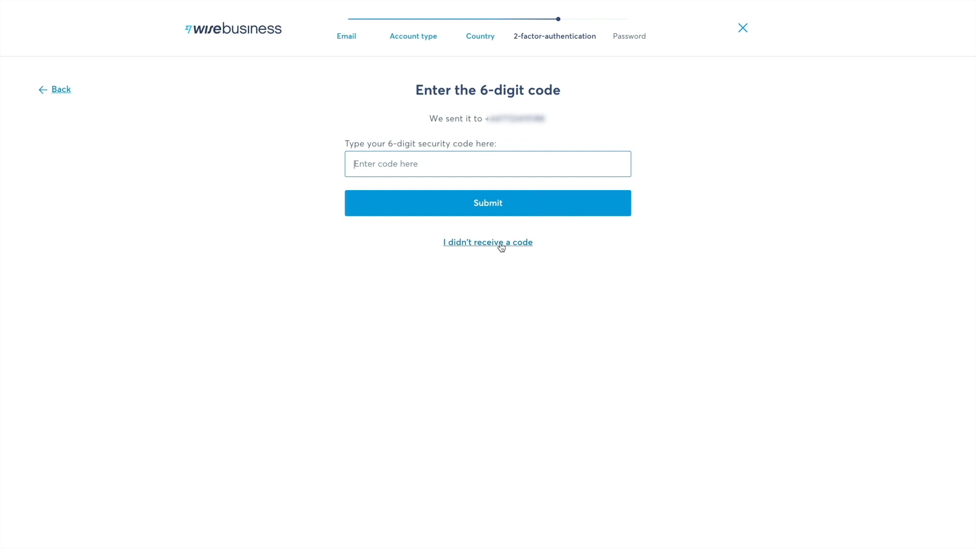
{"action": "left_click", "coordinate": [471, 244]}
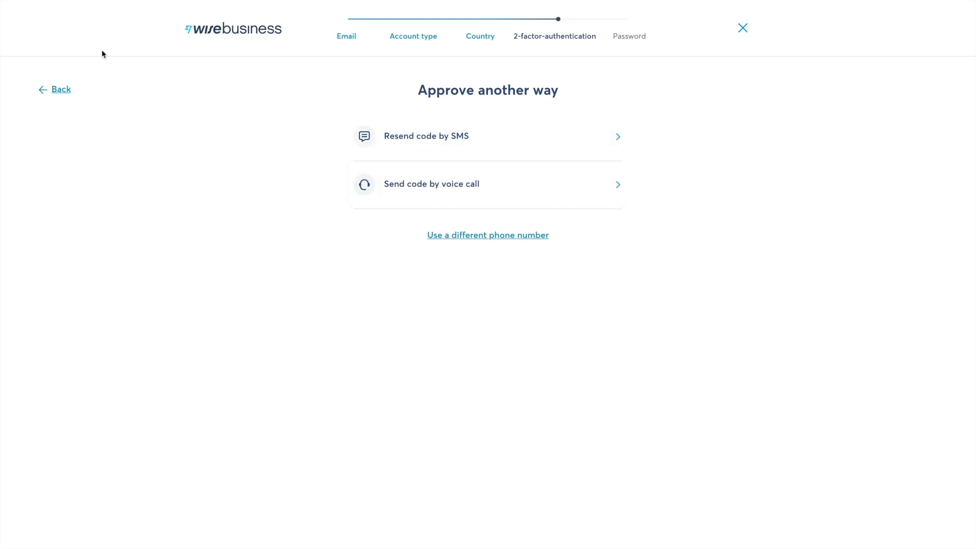
{"action": "left_click", "coordinate": [61, 90]}
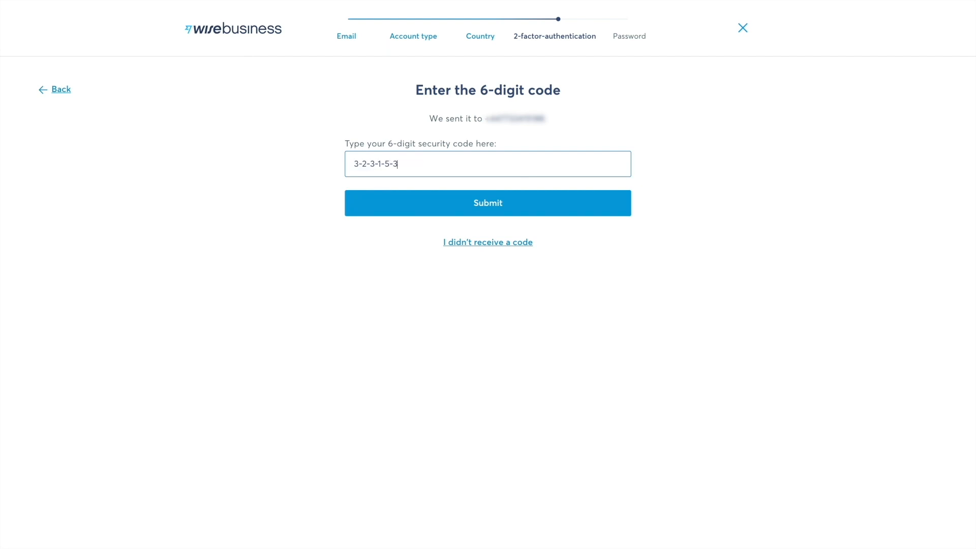
{"action": "left_click", "coordinate": [546, 199]}
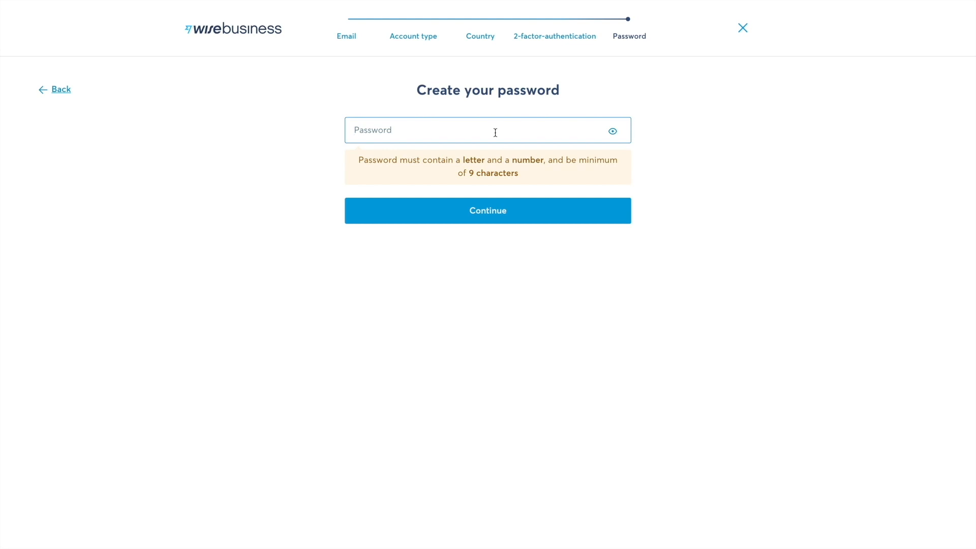
{"action": "type", "text": "••••••••••"}
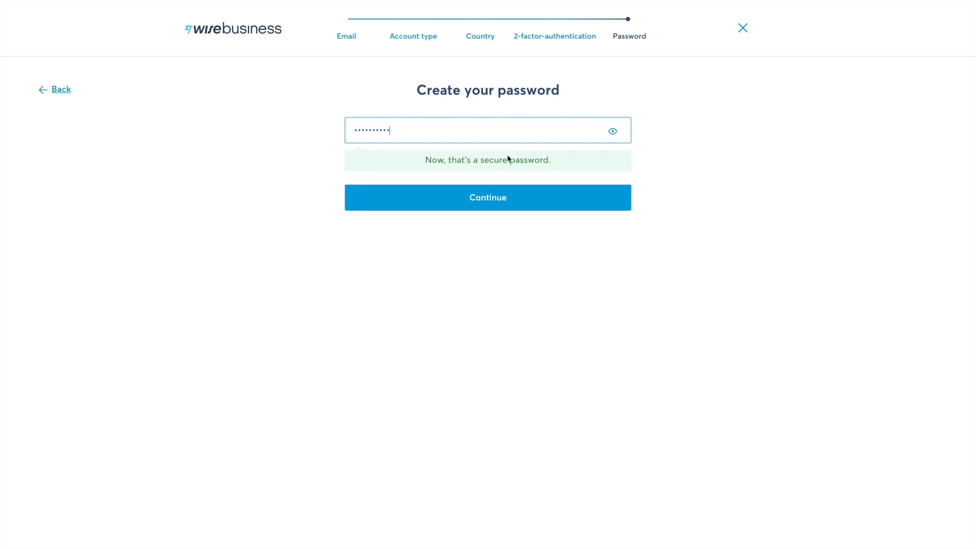
{"action": "left_click", "coordinate": [498, 201]}
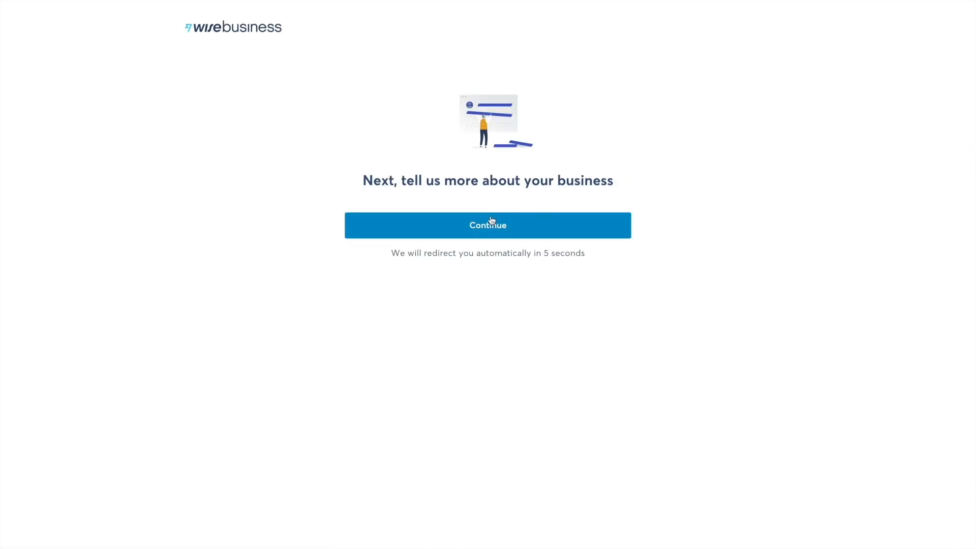
Find the company by name, confirm its details, and use the registered address for trading
{"action": "left_click", "coordinate": [491, 220]}
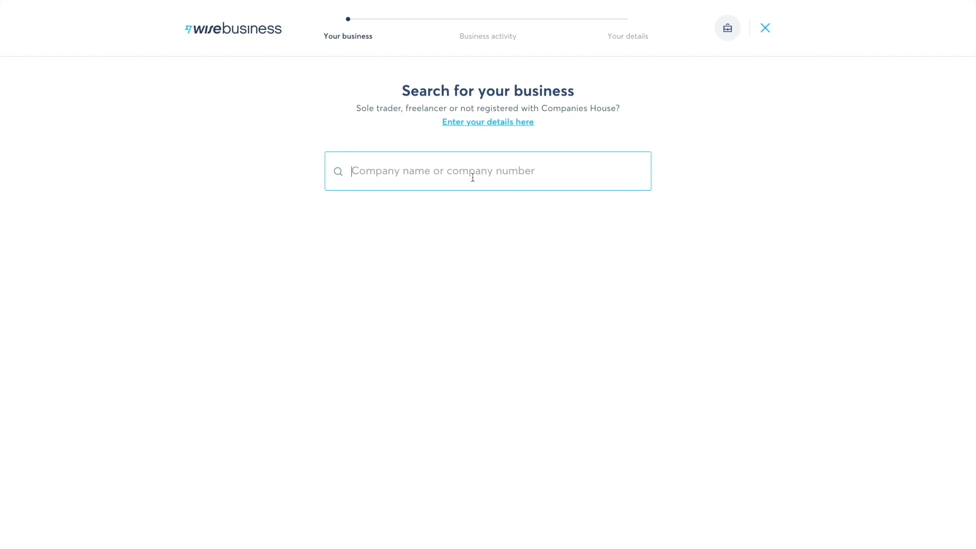
{"action": "type", "text": "Gabriel Cstate In"}
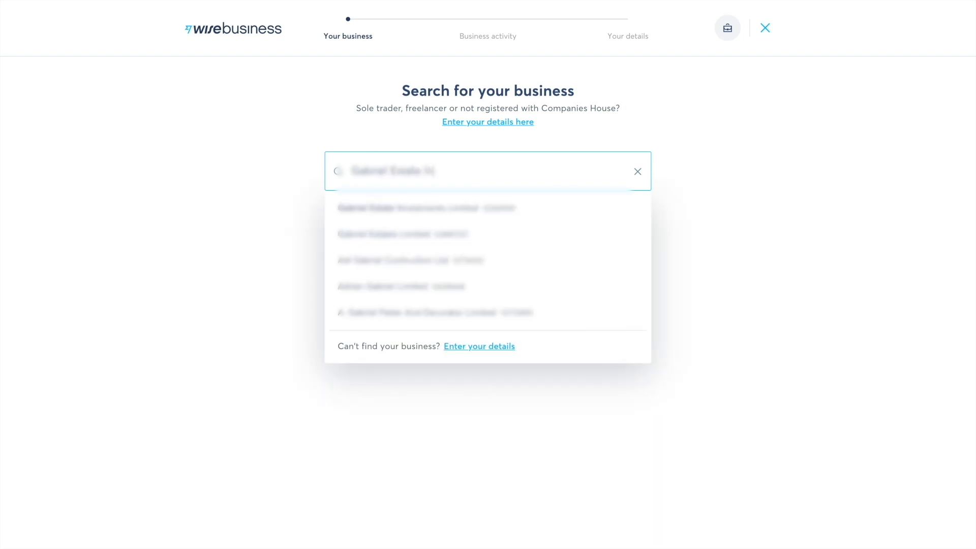
{"action": "left_click", "coordinate": [466, 210]}
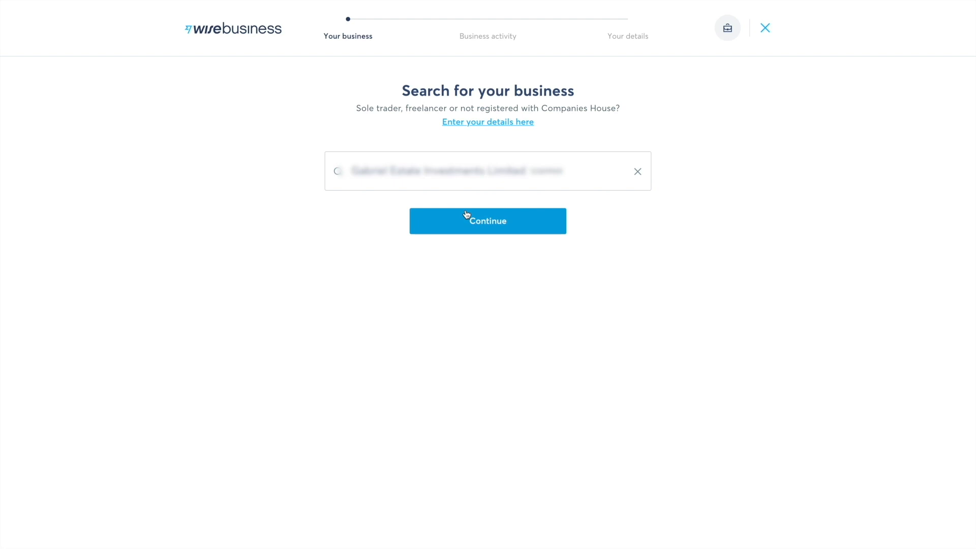
{"action": "left_click", "coordinate": [467, 216]}
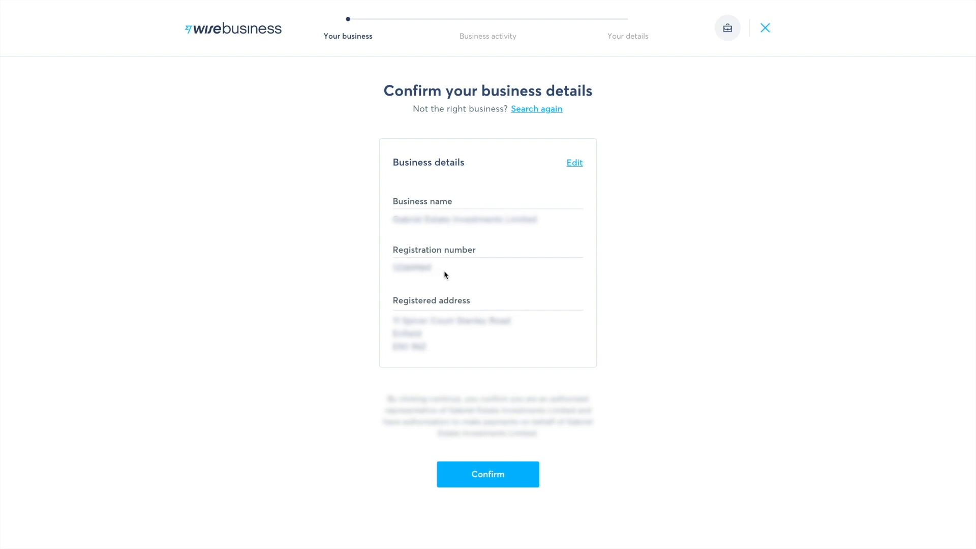
{"action": "left_click", "coordinate": [487, 473]}
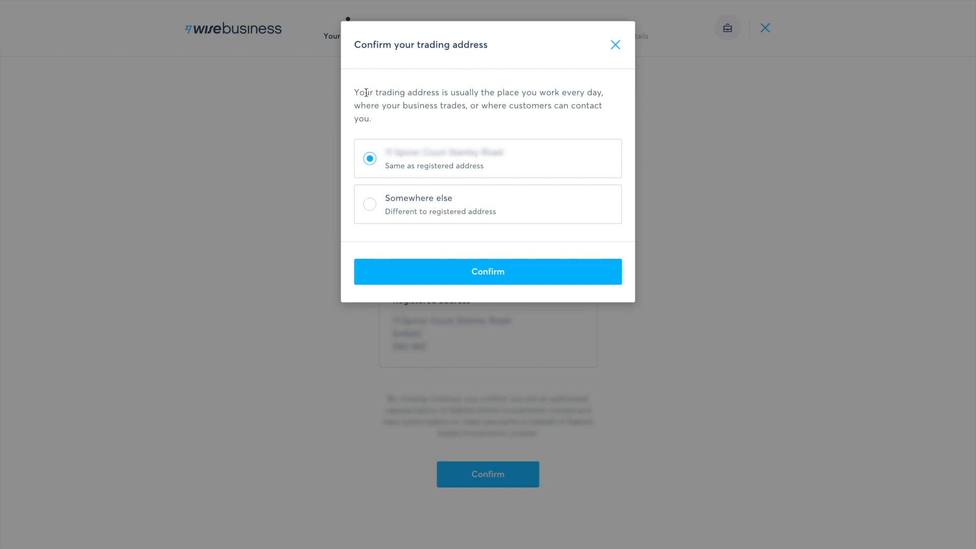
{"action": "left_click", "coordinate": [484, 269]}
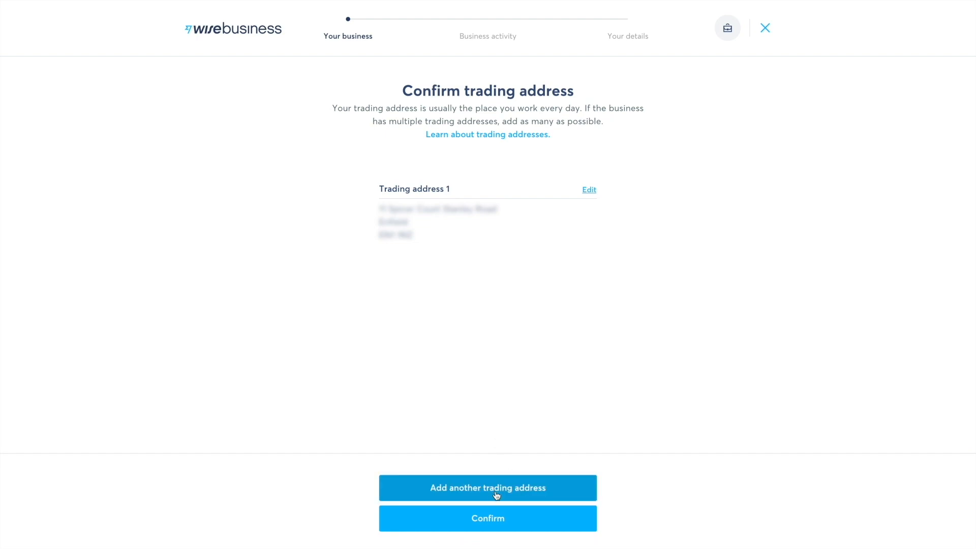
{"action": "left_click", "coordinate": [502, 518]}
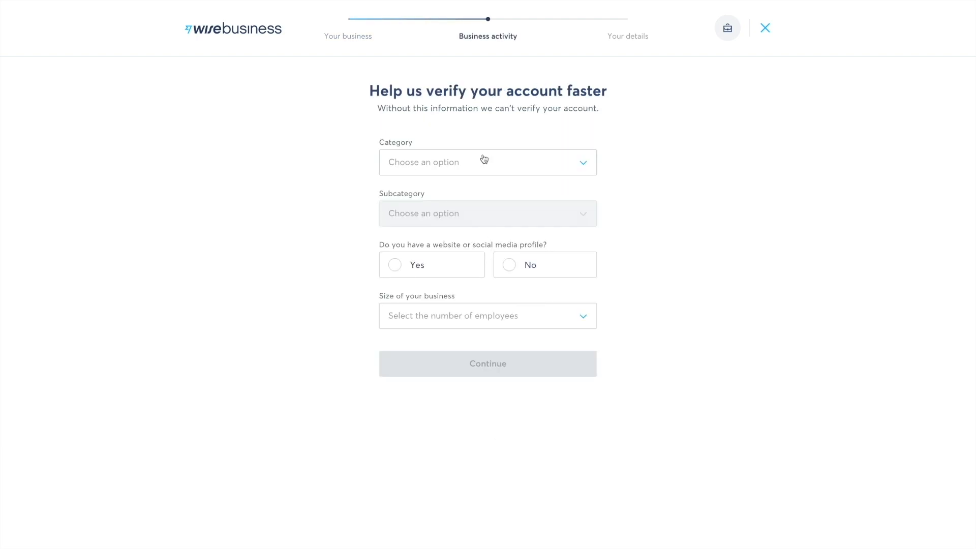
Record the business as Real estate sale, purchase and management, no website, 1 employee
{"action": "left_click", "coordinate": [457, 163]}
{"action": "type", "text": "re"}
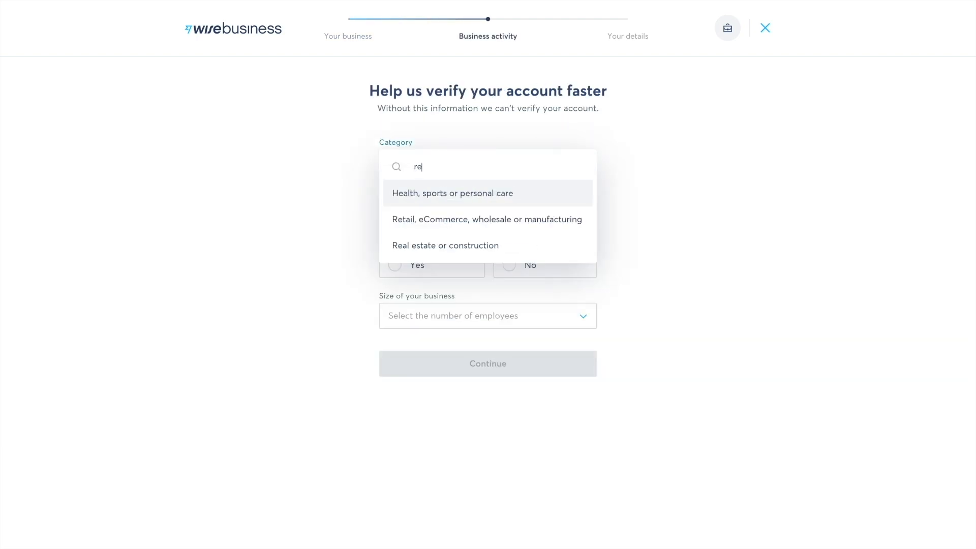
{"action": "left_click", "coordinate": [484, 245]}
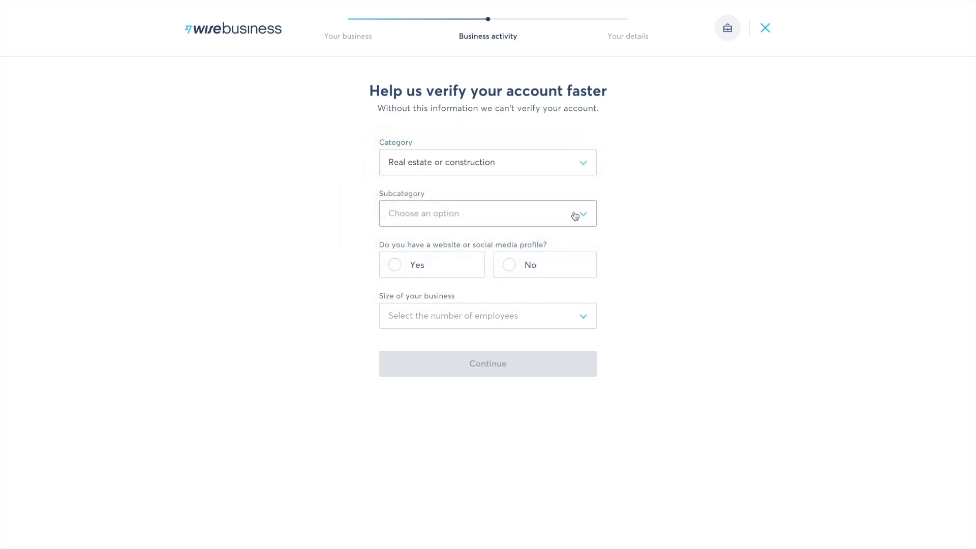
{"action": "left_click", "coordinate": [574, 216]}
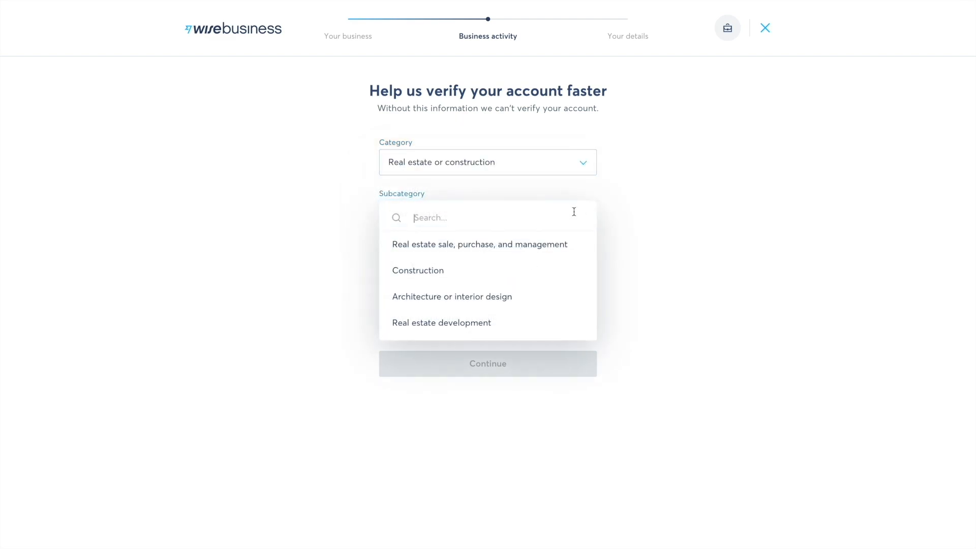
{"action": "left_click", "coordinate": [567, 253]}
{"action": "left_click", "coordinate": [509, 274]}
{"action": "left_click", "coordinate": [507, 321]}
{"action": "left_click", "coordinate": [502, 346]}
{"action": "left_click", "coordinate": [529, 364]}
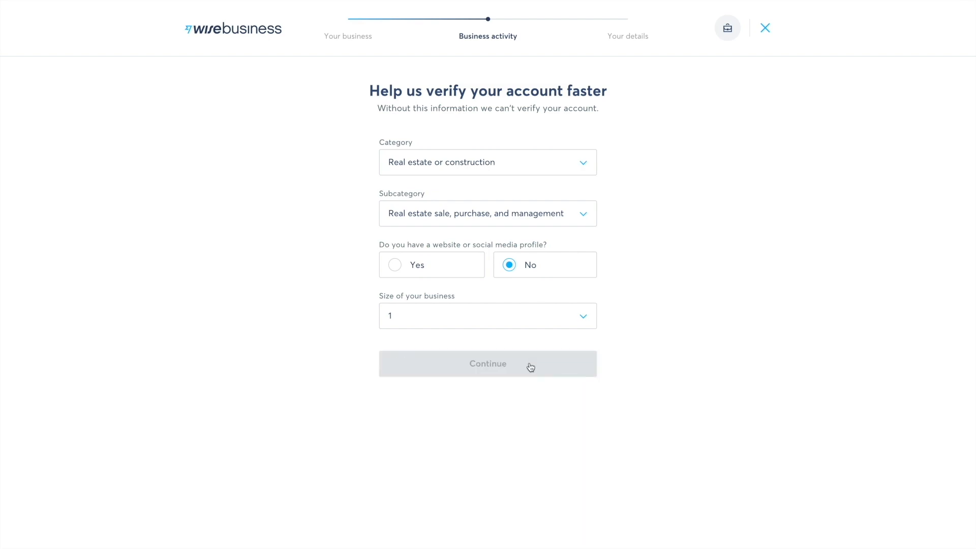
{"action": "left_click", "coordinate": [453, 166]}
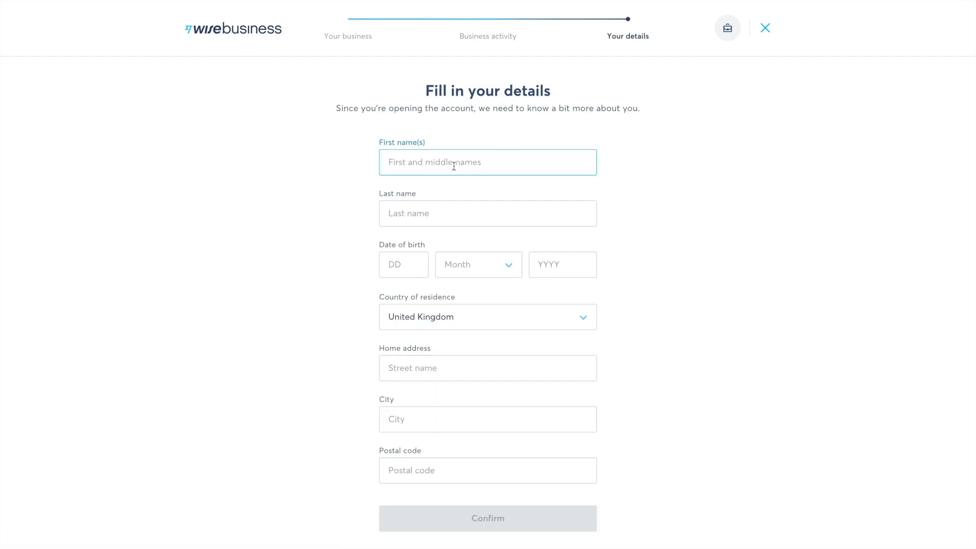
Fill in personal details from autofill, with birth day 12 and the suggested home address
{"action": "type", "text": "Mario"}
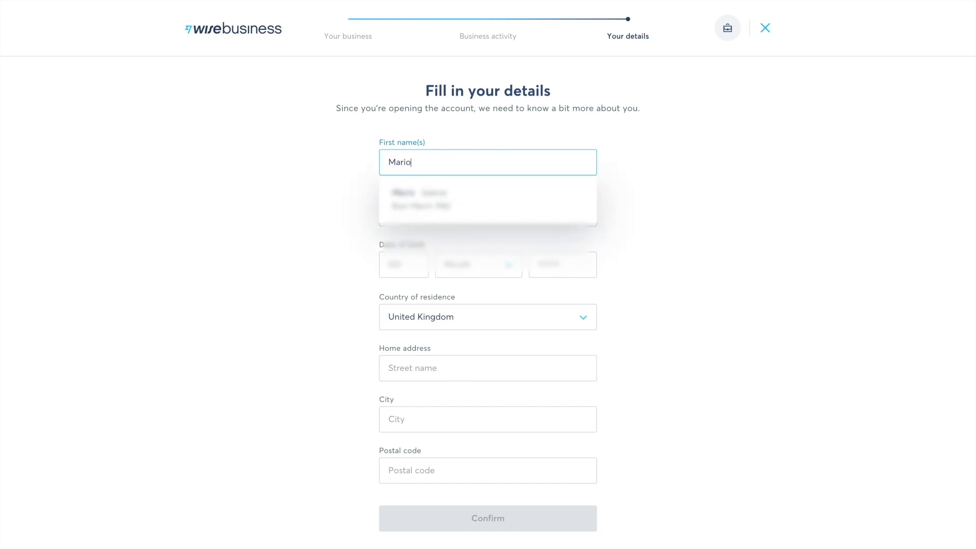
{"action": "left_click", "coordinate": [491, 217]}
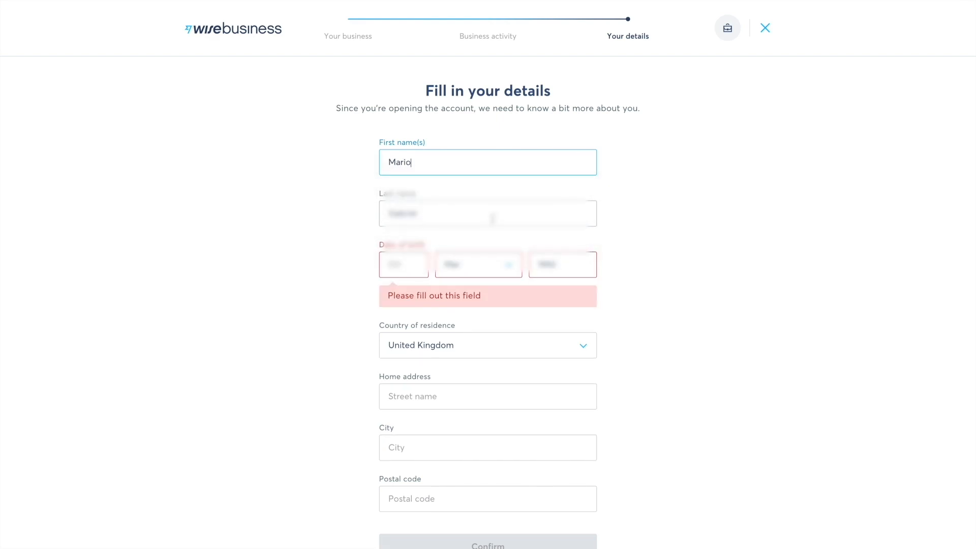
{"action": "left_click", "coordinate": [415, 255]}
{"action": "type", "text": "12"}
{"action": "scroll", "coordinate": [538, 325], "scroll_direction": "down", "scroll_amount": 1}
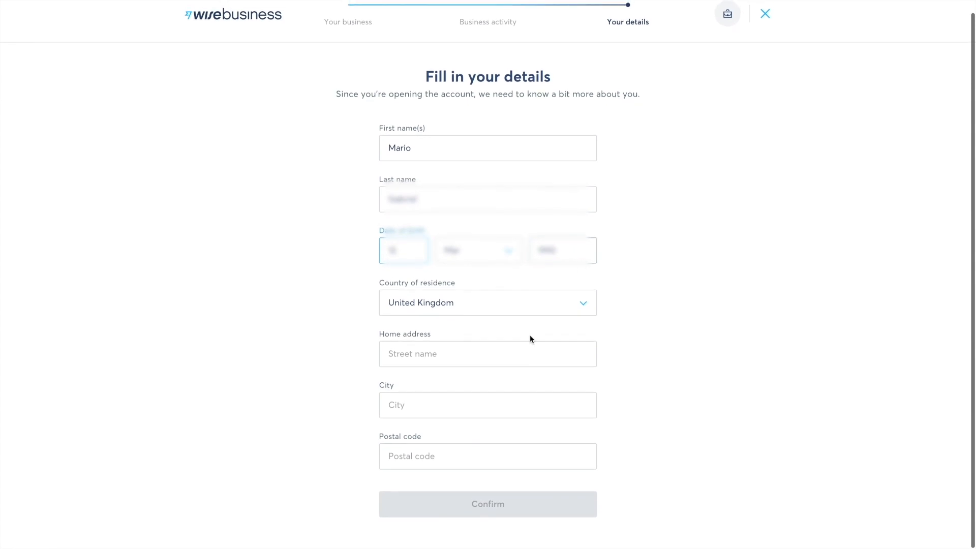
{"action": "left_click", "coordinate": [515, 355]}
{"action": "type", "text": "11"}
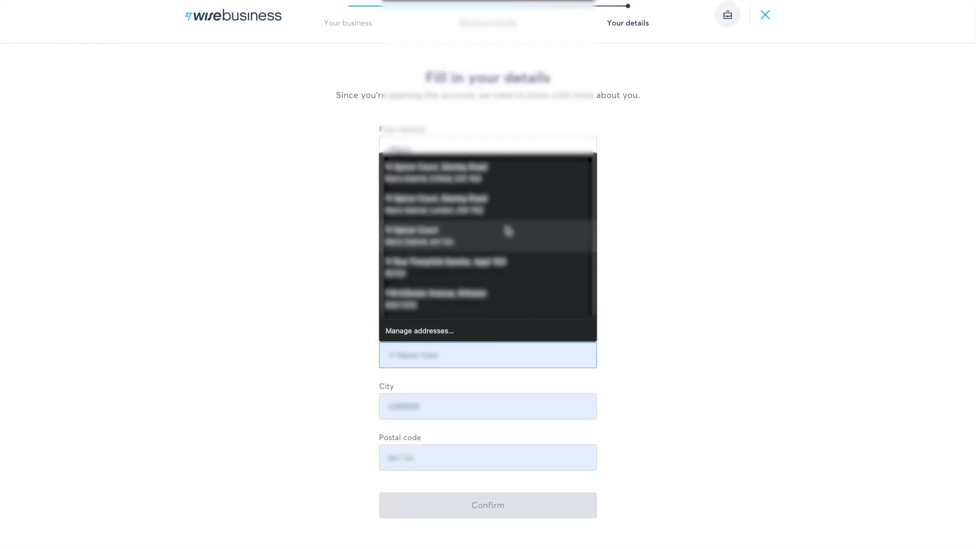
{"action": "left_click", "coordinate": [490, 179]}
{"action": "left_click", "coordinate": [516, 498]}
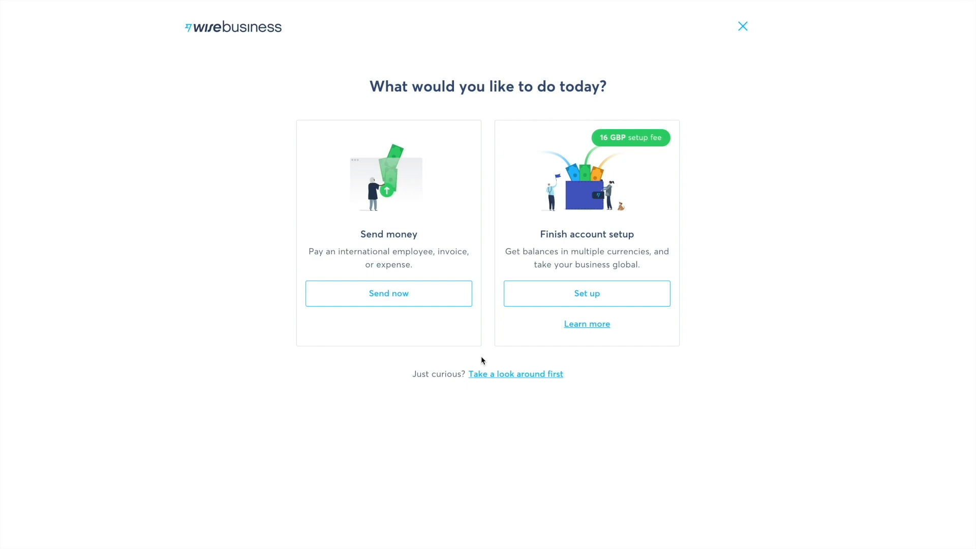
Start a new transfer sending 100 GBP, keeping GBP as the sending currency
{"action": "left_click", "coordinate": [440, 300]}
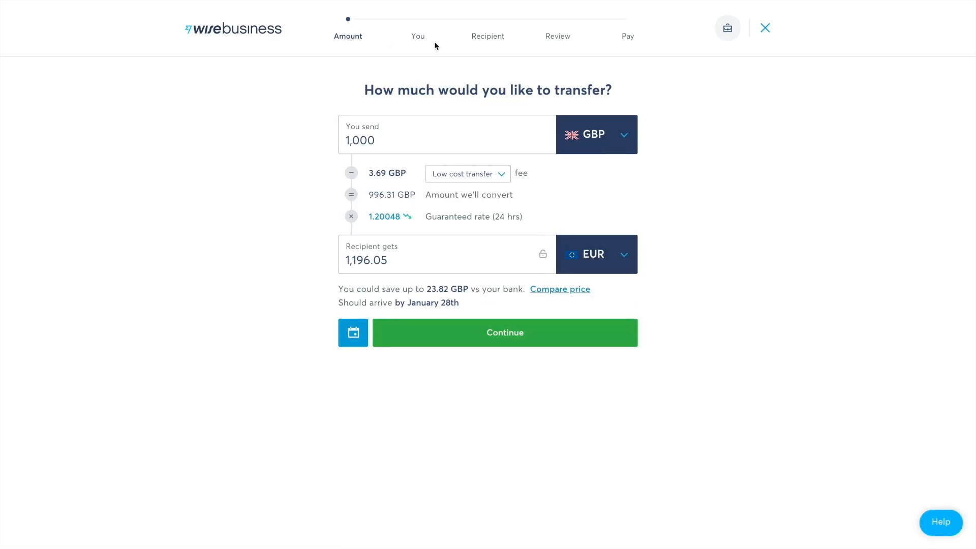
{"action": "left_click", "coordinate": [497, 130]}
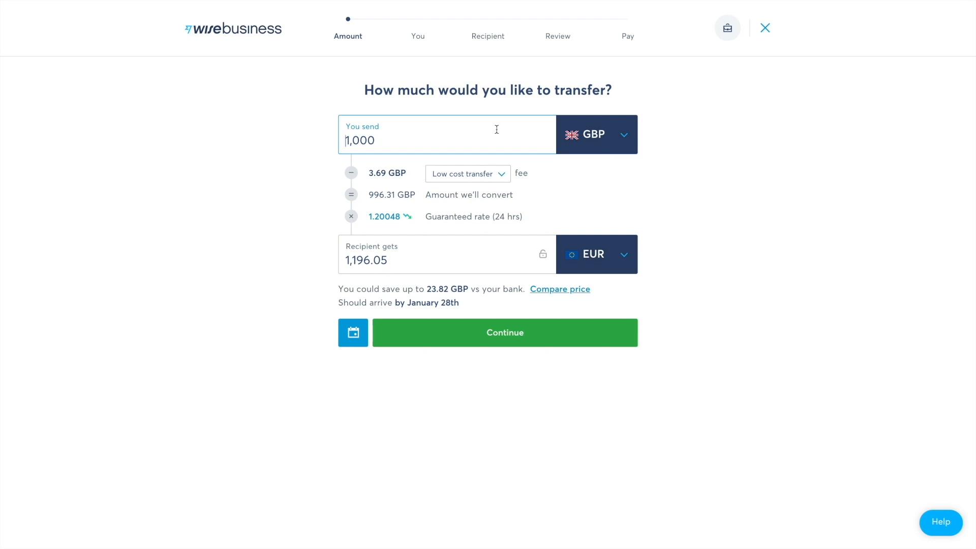
{"action": "key", "text": "BackSpace"}
{"action": "left_click", "coordinate": [670, 170]}
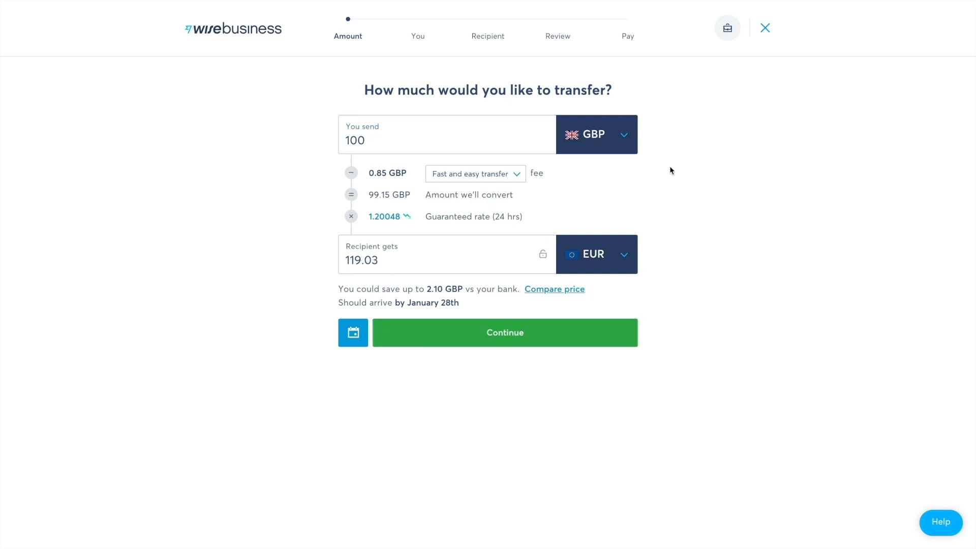
{"action": "left_click", "coordinate": [573, 142]}
{"action": "left_click", "coordinate": [718, 135]}
Switch the recipient currency to USD and set the recipient amount to exactly 100 USD
{"action": "left_click", "coordinate": [632, 253]}
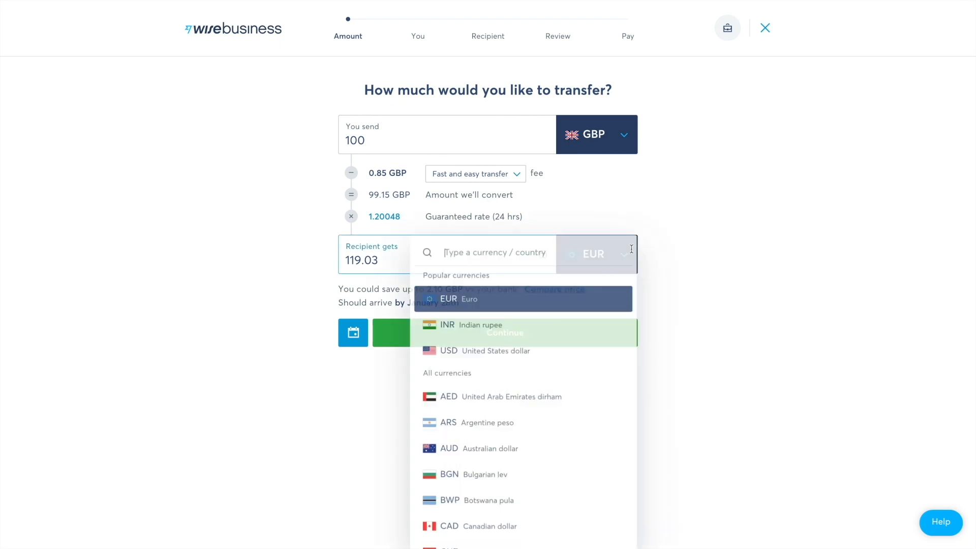
{"action": "left_click", "coordinate": [561, 348]}
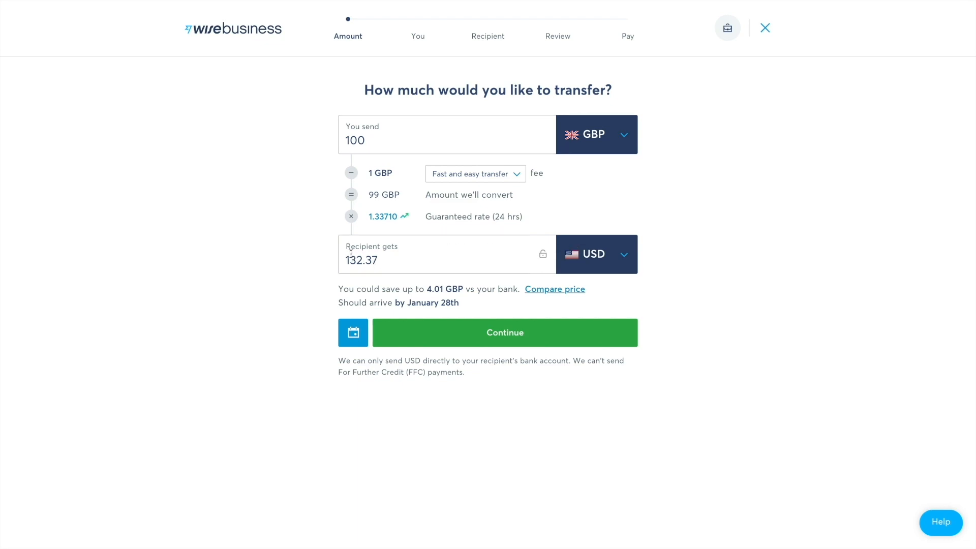
{"action": "double_click", "coordinate": [380, 258]}
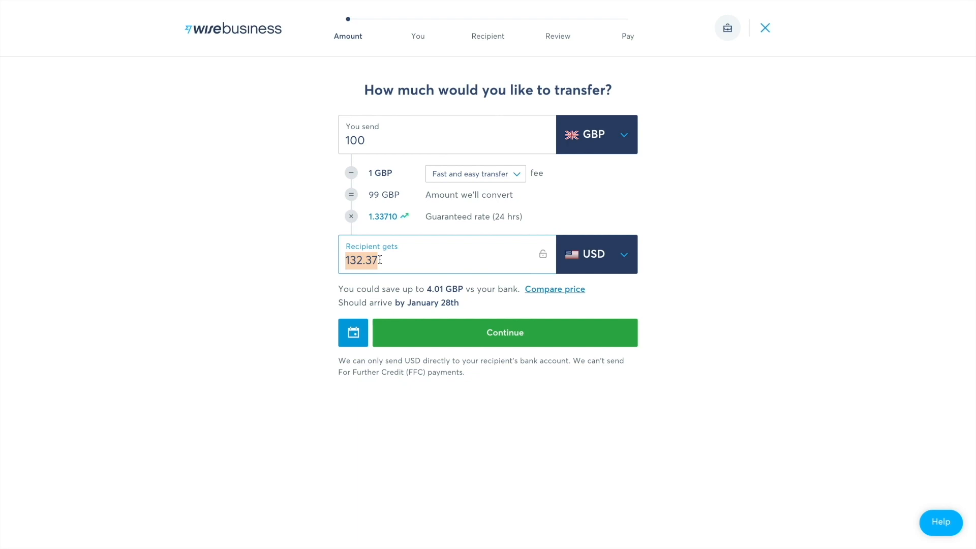
{"action": "double_click", "coordinate": [382, 146]}
{"action": "double_click", "coordinate": [391, 258]}
{"action": "type", "text": "100"}
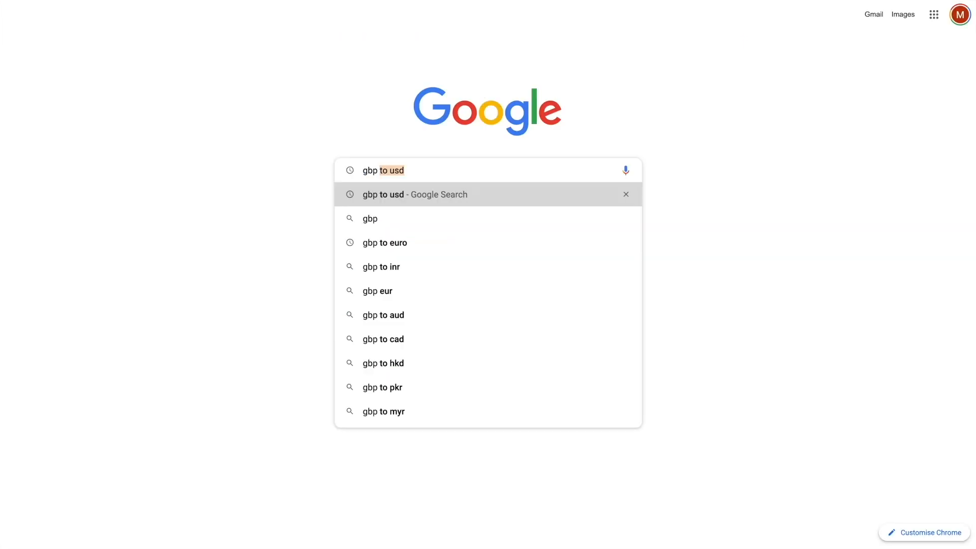
{"action": "key", "text": "Return"}
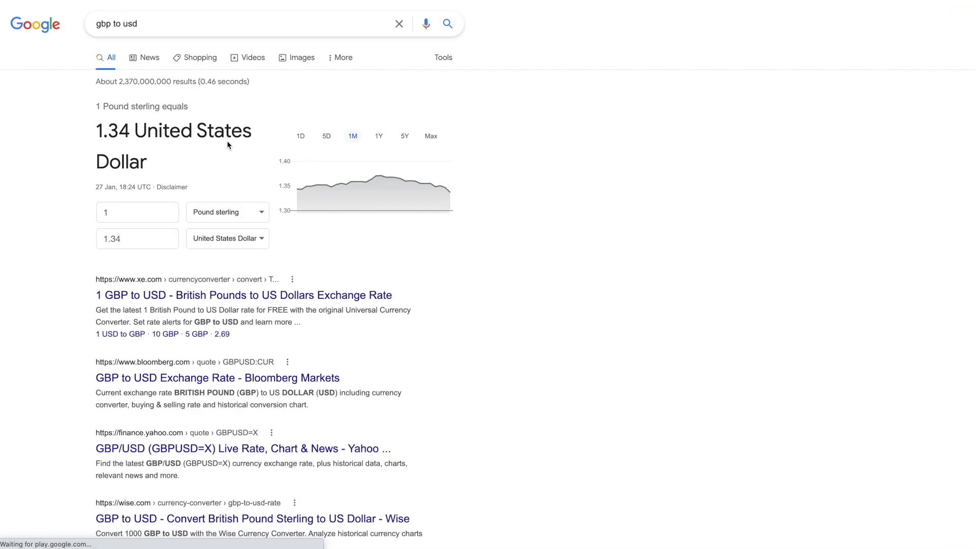
Show the 1-day range on Google's GBP to USD exchange-rate chart
{"action": "left_click", "coordinate": [300, 136]}
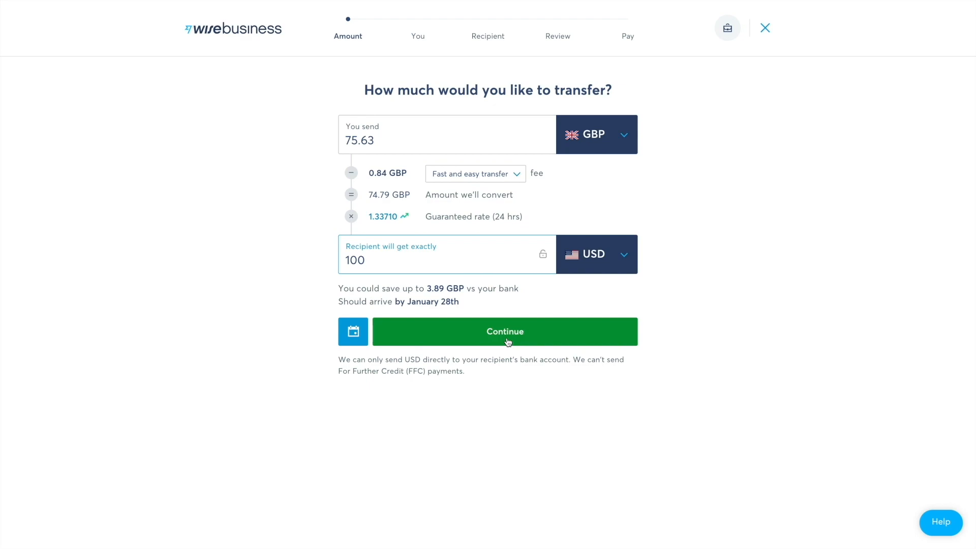
Move past the amount step and start a new Business or charity recipient, scrolling to the address fields
{"action": "left_click", "coordinate": [507, 341]}
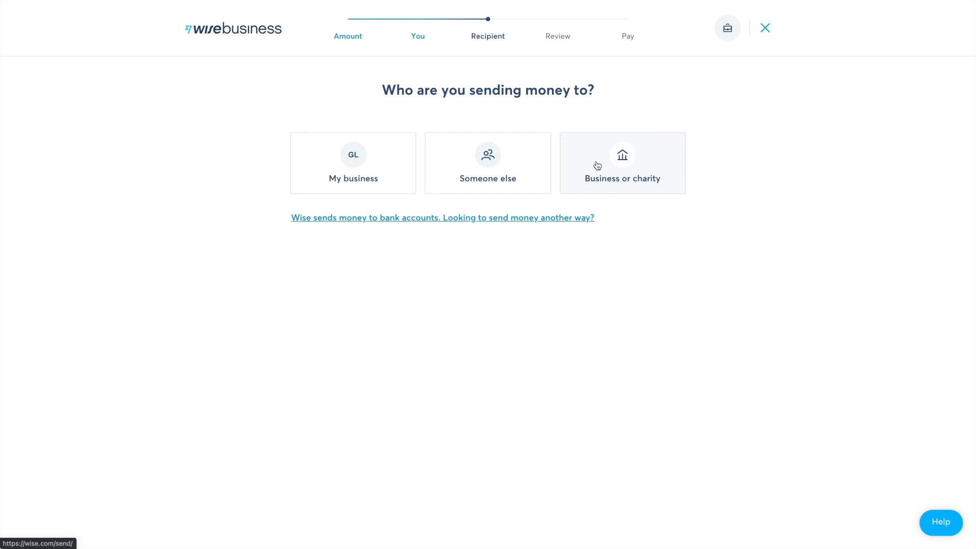
{"action": "left_click", "coordinate": [595, 165]}
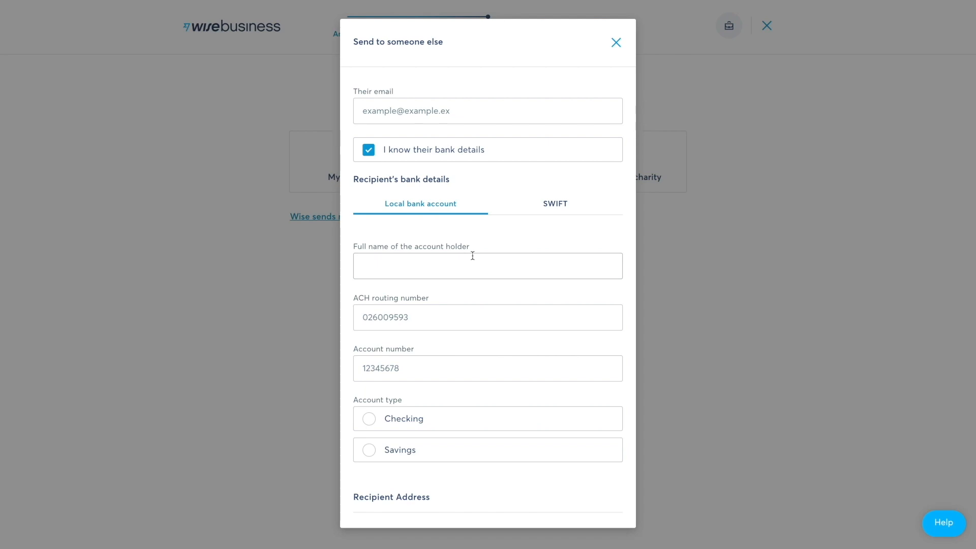
{"action": "scroll", "coordinate": [472, 255], "scroll_direction": "down", "scroll_amount": 5}
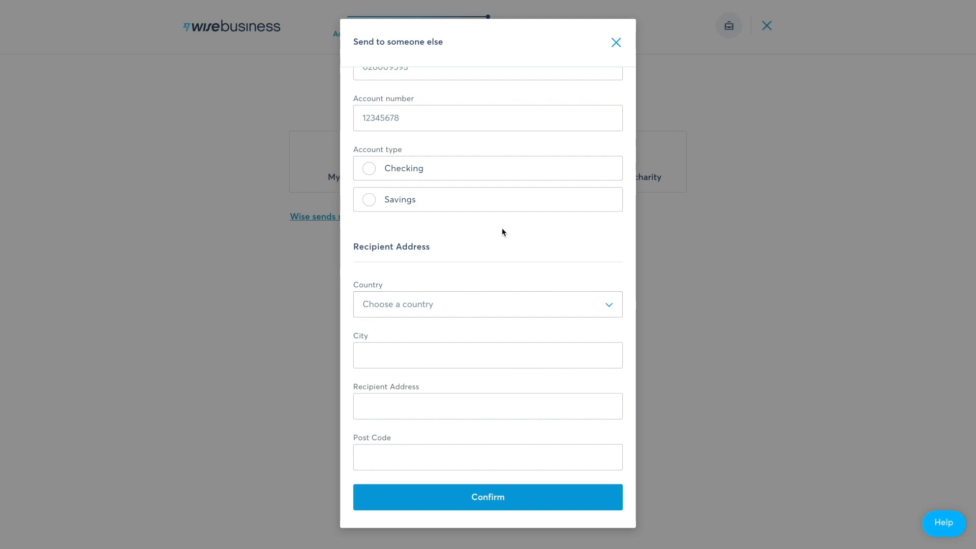
Set the recipient's address country to United States
{"action": "left_click", "coordinate": [443, 308]}
{"action": "left_click", "coordinate": [451, 233]}
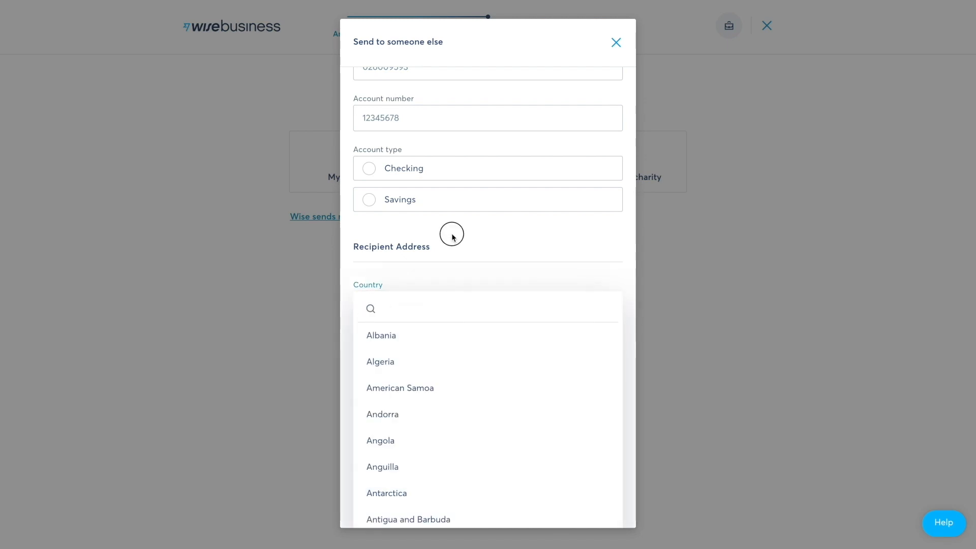
{"action": "scroll", "coordinate": [452, 233], "scroll_direction": "up", "scroll_amount": 3}
{"action": "scroll", "coordinate": [441, 191], "scroll_direction": "down", "scroll_amount": 1}
{"action": "scroll", "coordinate": [440, 192], "scroll_direction": "down", "scroll_amount": 3}
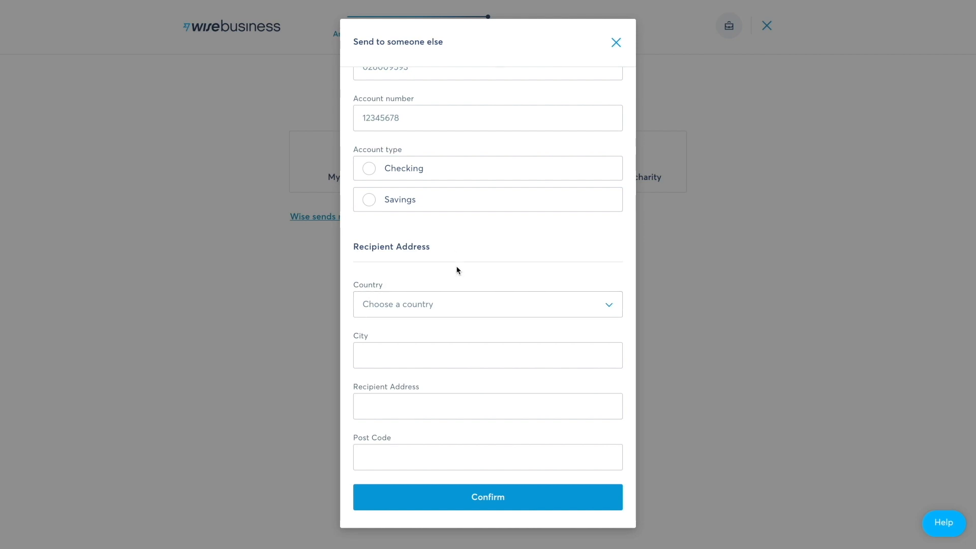
{"action": "left_click", "coordinate": [455, 297]}
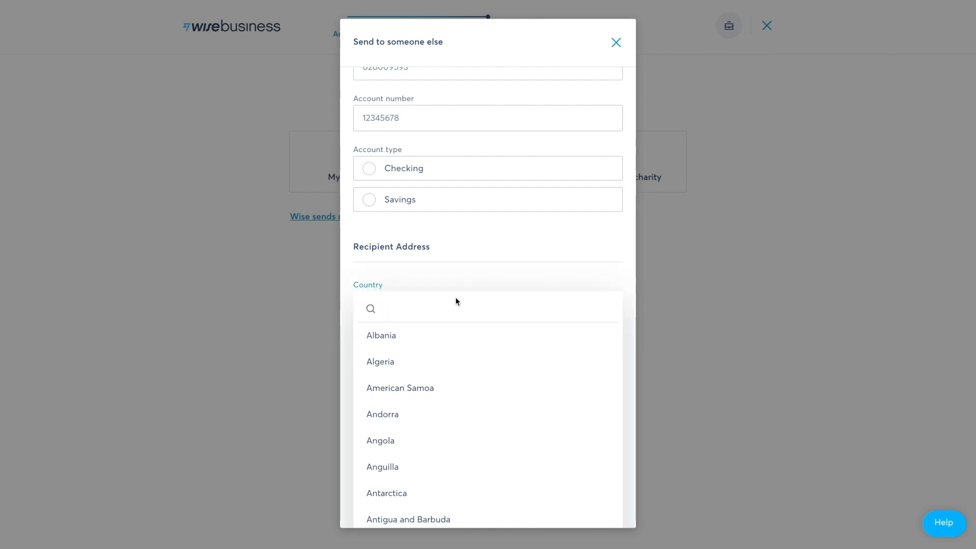
{"action": "type", "text": "unit"}
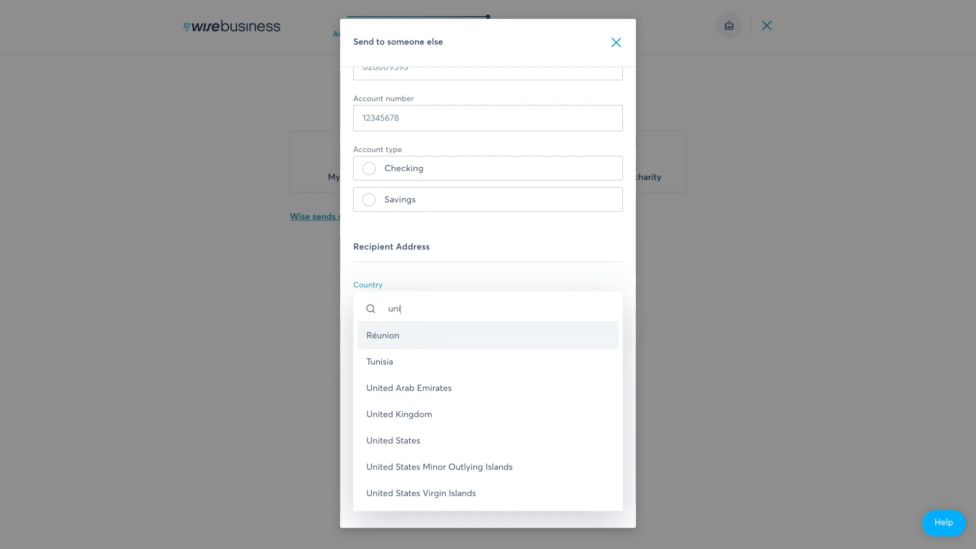
{"action": "left_click", "coordinate": [462, 387]}
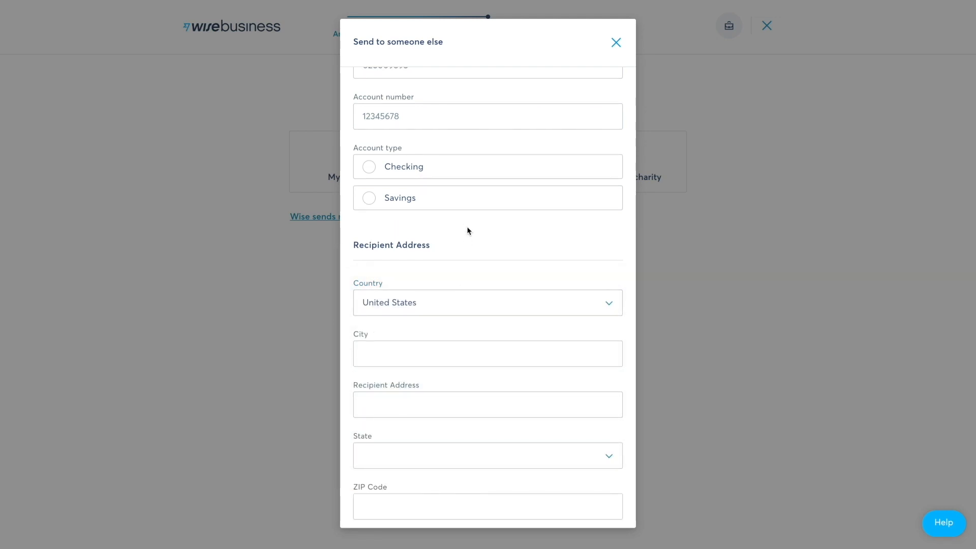
Autofill the recipient's saved name and email, then switch bank details to SWIFT
{"action": "scroll", "coordinate": [465, 228], "scroll_direction": "up", "scroll_amount": 3}
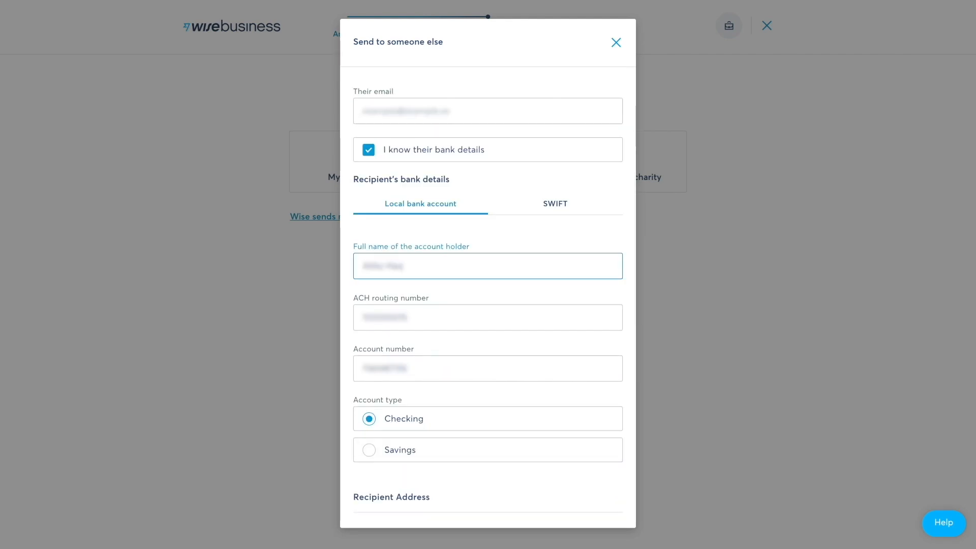
{"action": "left_click", "coordinate": [426, 216]}
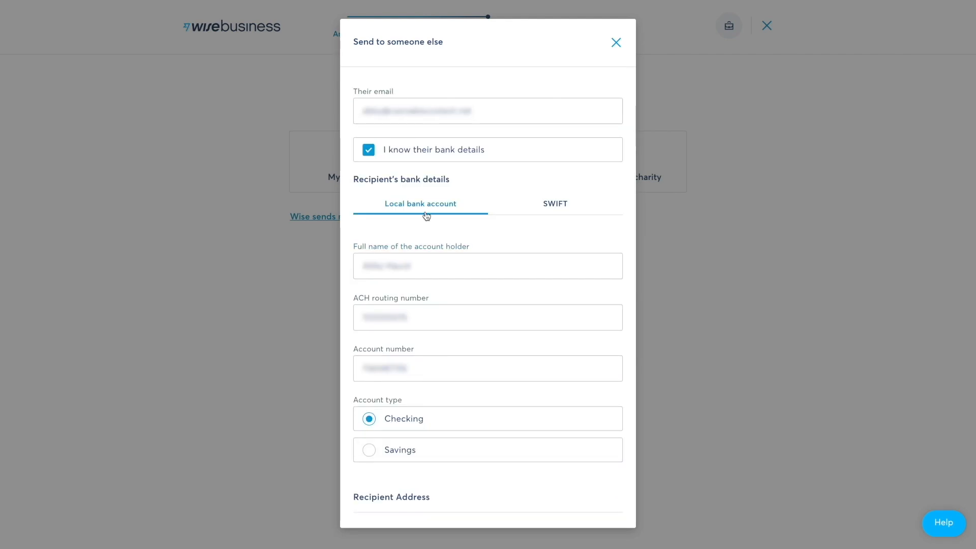
{"action": "left_click", "coordinate": [541, 213]}
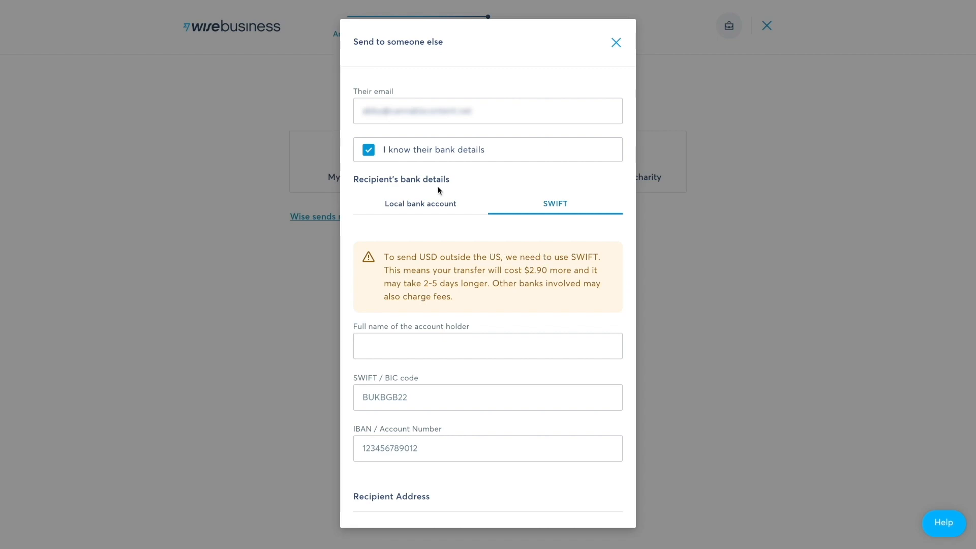
Review the SWIFT fee warning and the account number and holder name fields
{"action": "left_click", "coordinate": [428, 255]}
{"action": "left_click_drag", "start_coordinate": [428, 255], "coordinate": [504, 258]}
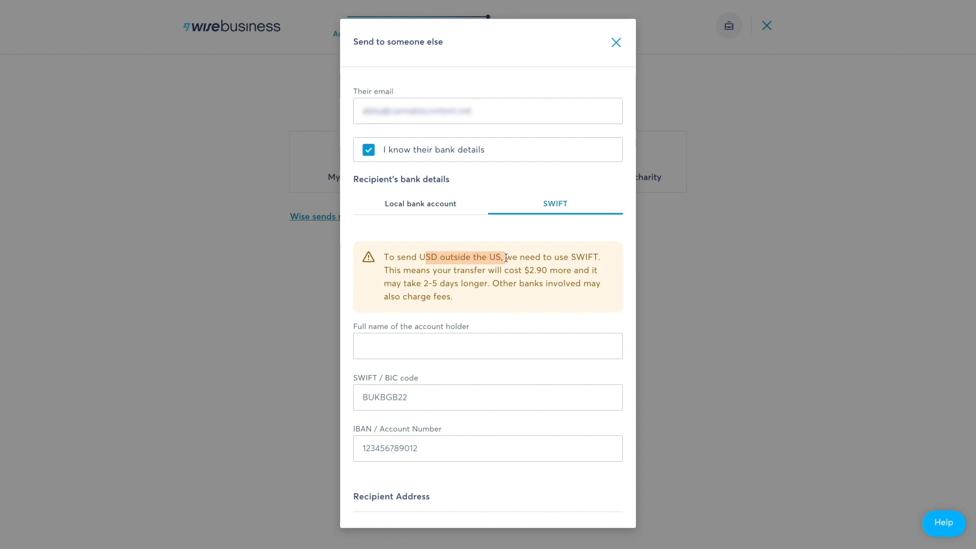
{"action": "left_click", "coordinate": [494, 166]}
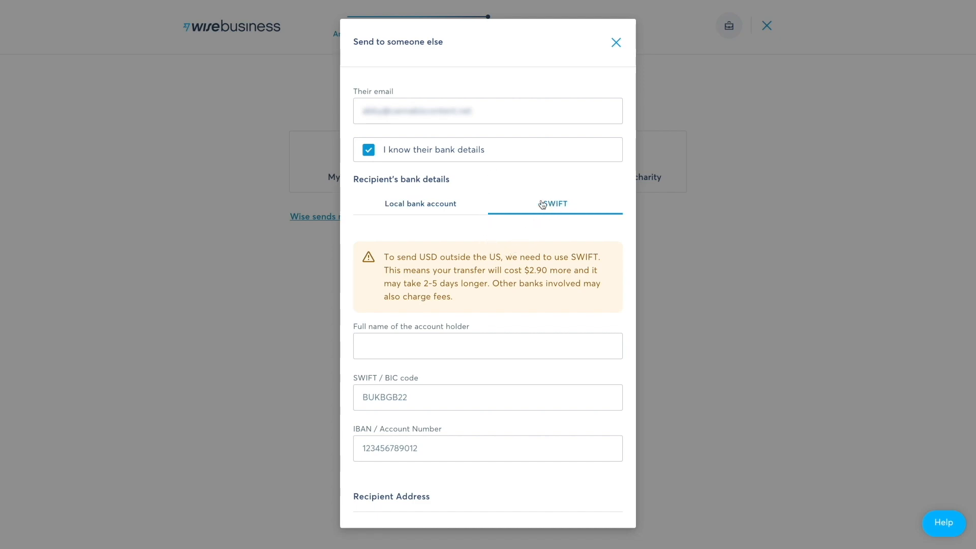
{"action": "scroll", "coordinate": [562, 208], "scroll_direction": "down", "scroll_amount": 2}
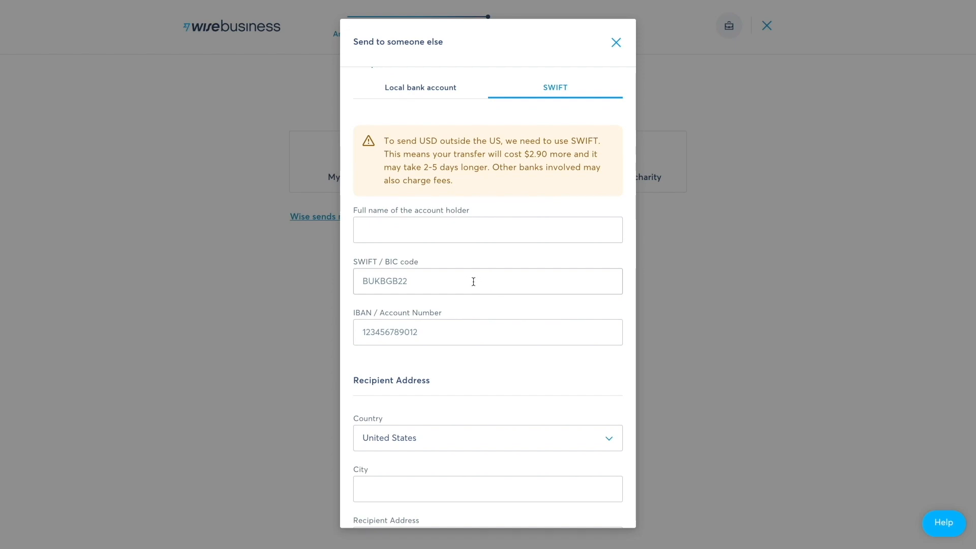
{"action": "left_click", "coordinate": [414, 321]}
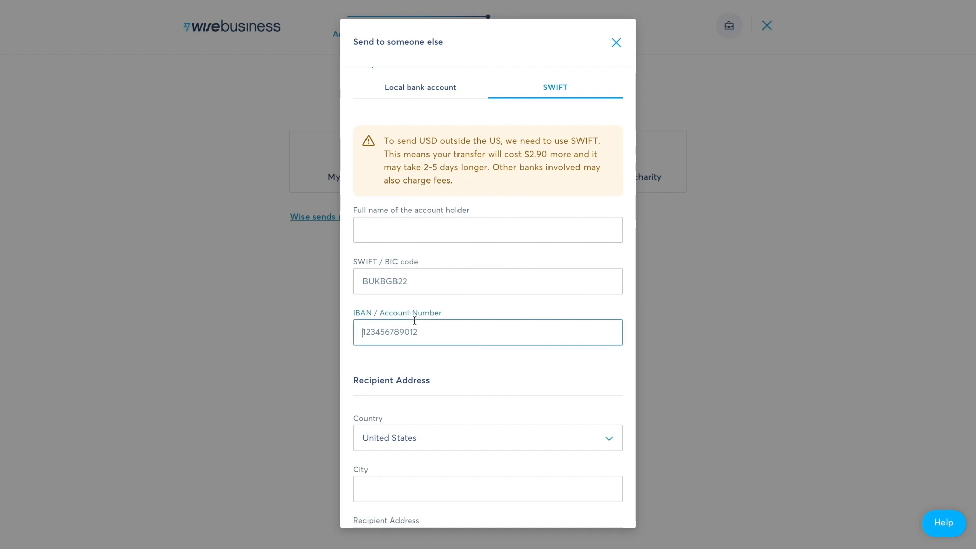
{"action": "left_click", "coordinate": [446, 230]}
{"action": "scroll", "coordinate": [446, 230], "scroll_direction": "up", "scroll_amount": 1}
{"action": "left_click", "coordinate": [466, 166]}
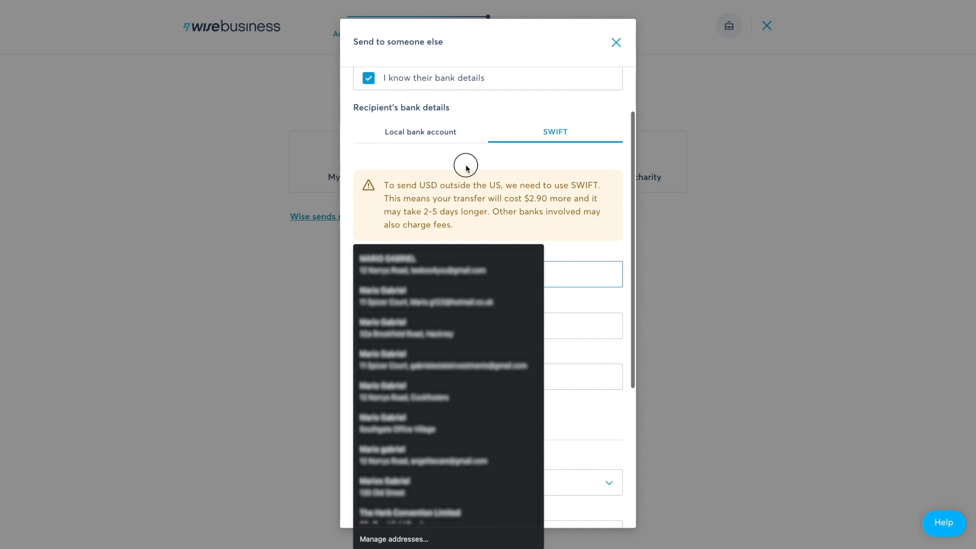
{"action": "scroll", "coordinate": [466, 166], "scroll_direction": "down", "scroll_amount": 2}
{"action": "scroll", "coordinate": [466, 169], "scroll_direction": "up", "scroll_amount": 3}
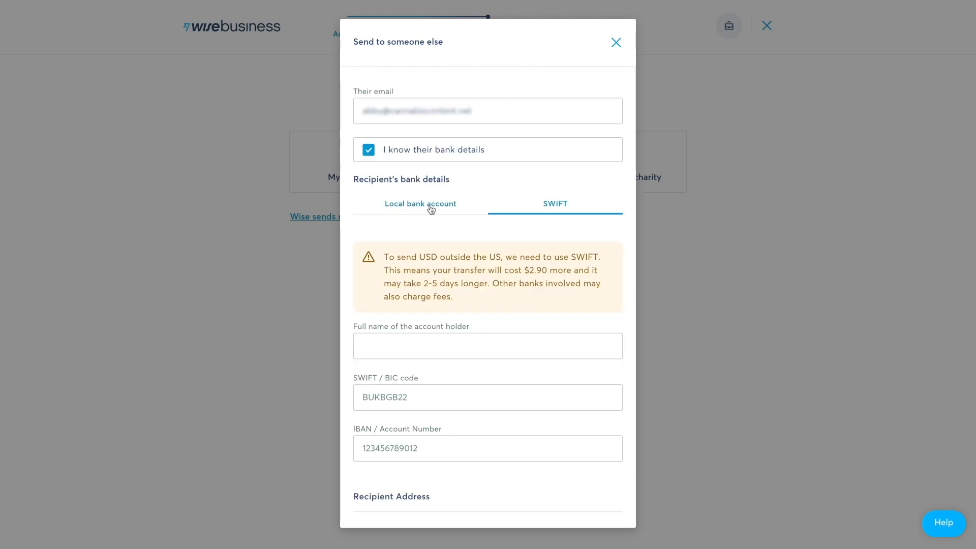
Switch back to local bank account details and set the state to Colorado
{"action": "left_click", "coordinate": [431, 209]}
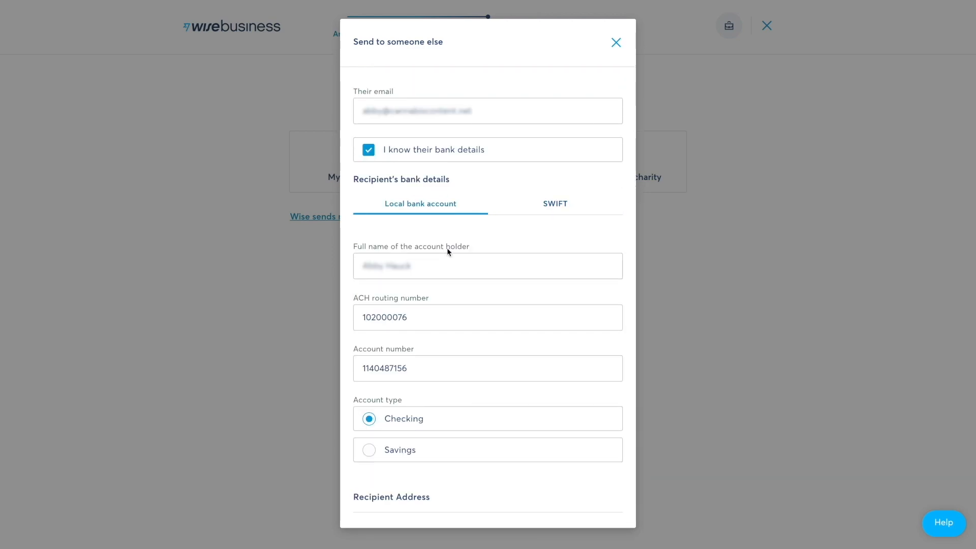
{"action": "scroll", "coordinate": [467, 274], "scroll_direction": "down", "scroll_amount": 5}
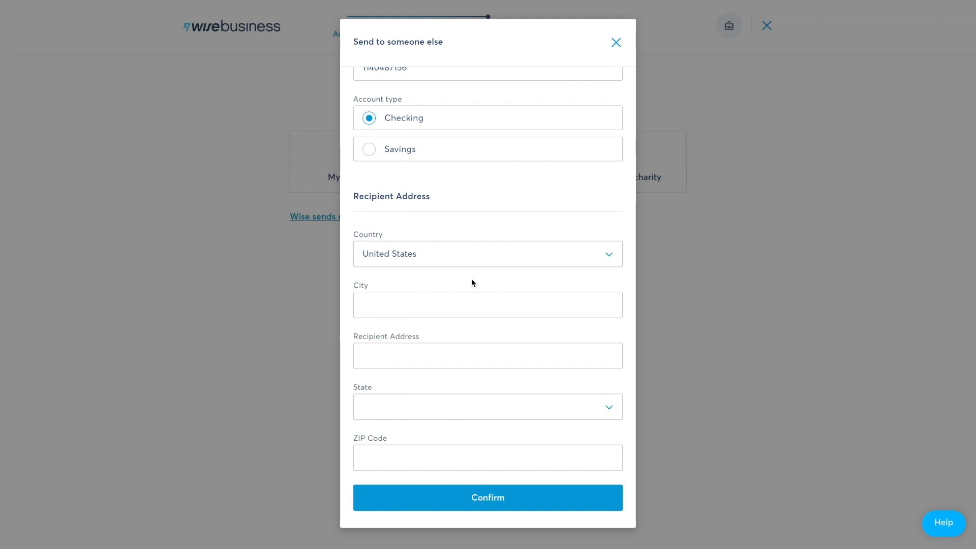
{"action": "left_click", "coordinate": [427, 405]}
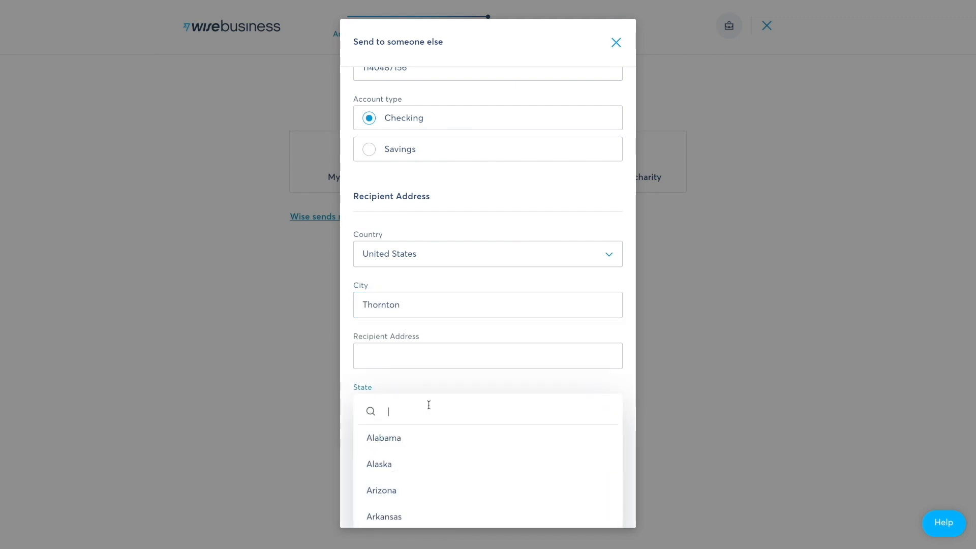
{"action": "type", "text": "col"}
{"action": "key", "text": "Return"}
Paste in the recipient's street address and confirm the recipient details
{"action": "left_click", "coordinate": [405, 352]}
{"action": "key", "text": "super+v"}
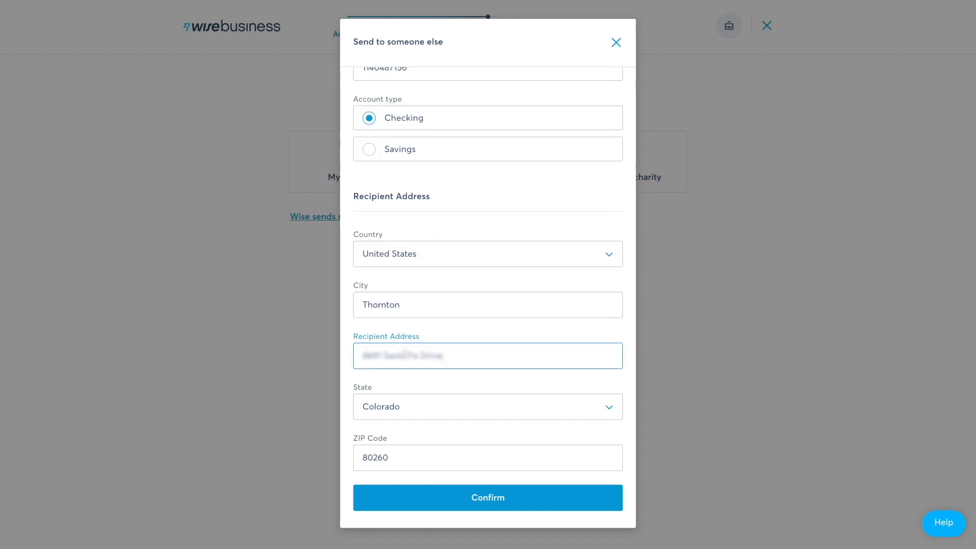
{"action": "scroll", "coordinate": [507, 345], "scroll_direction": "down", "scroll_amount": 1}
{"action": "left_click", "coordinate": [515, 498]}
{"action": "left_click", "coordinate": [480, 179]}
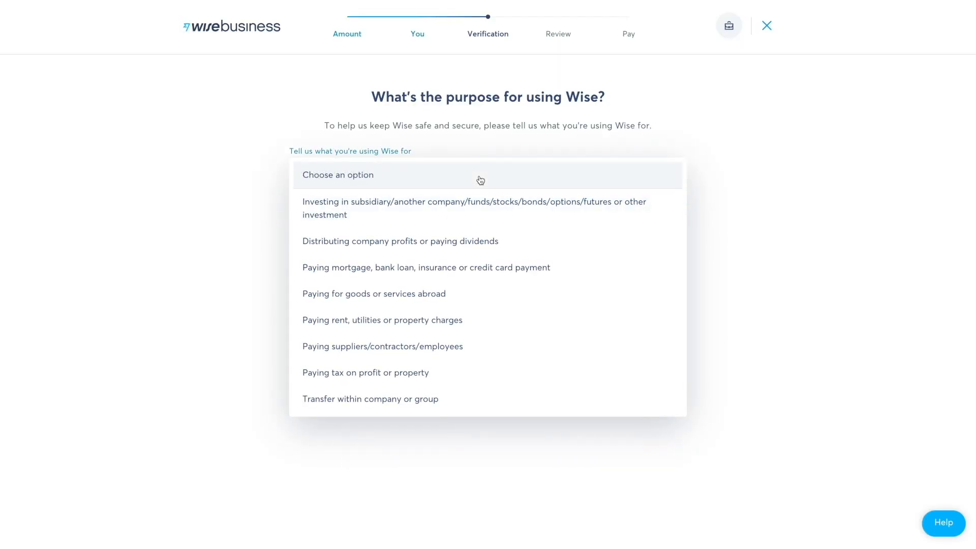
Choose 'Paying for goods or services abroad' as the purpose and confirm the single business director
{"action": "left_click", "coordinate": [486, 293]}
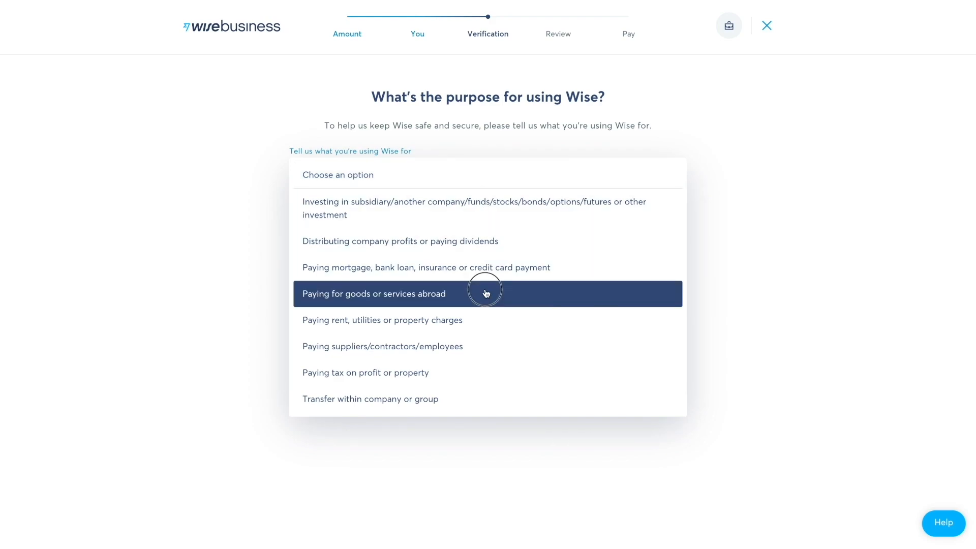
{"action": "left_click", "coordinate": [483, 215]}
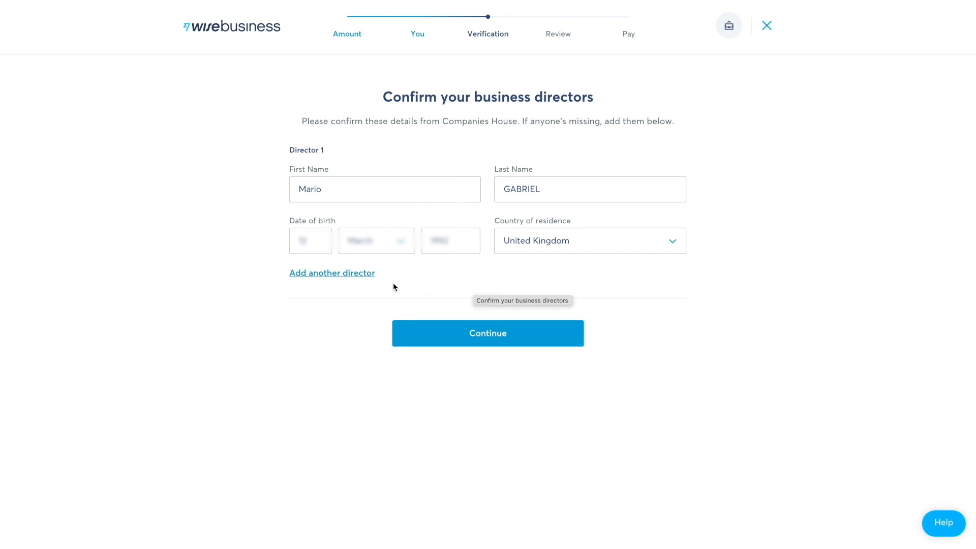
{"action": "left_click", "coordinate": [370, 274]}
{"action": "scroll", "coordinate": [458, 315], "scroll_direction": "down", "scroll_amount": 1}
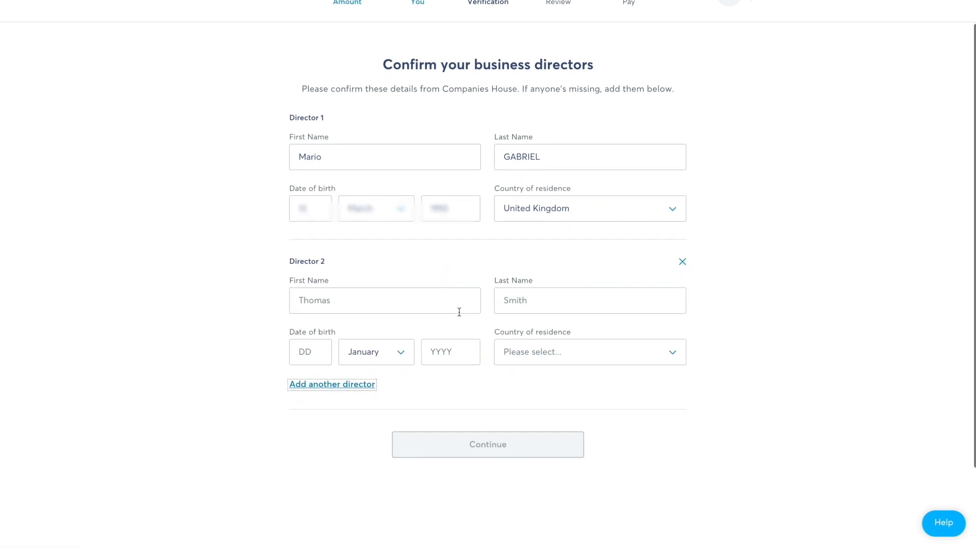
{"action": "left_click", "coordinate": [682, 268]}
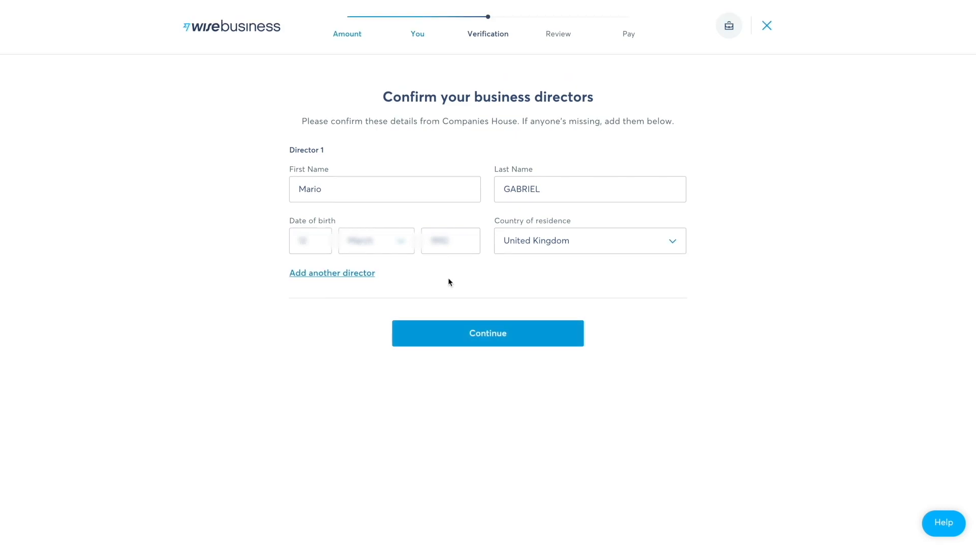
{"action": "left_click", "coordinate": [497, 345]}
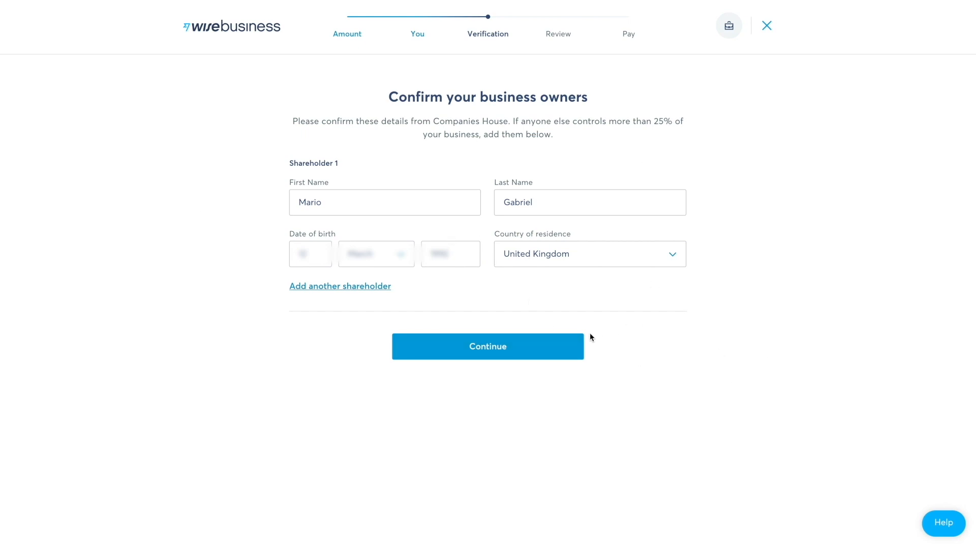
Confirm the business owner, add reference '000084', and confirm the reviewed transfer
{"action": "left_click", "coordinate": [567, 343]}
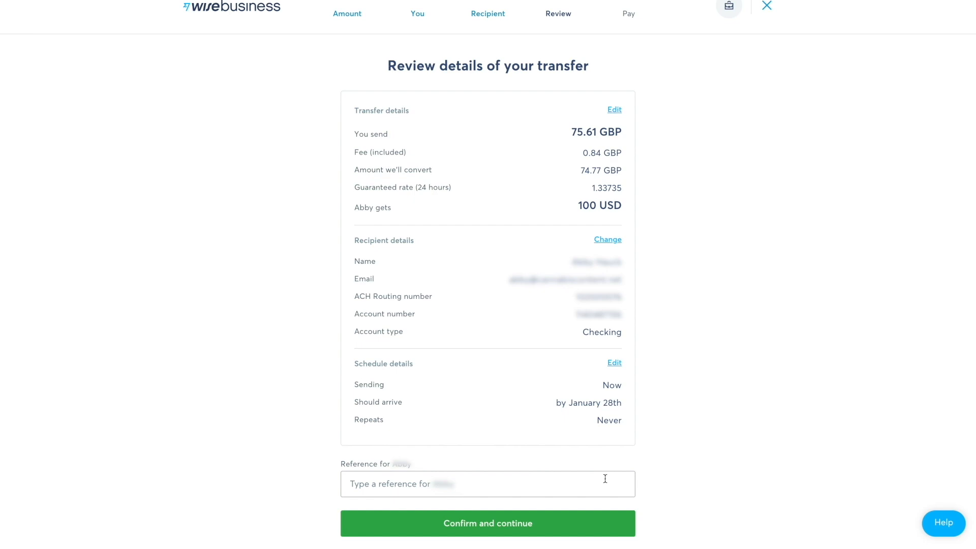
{"action": "left_click", "coordinate": [605, 479]}
{"action": "type", "text": "000"}
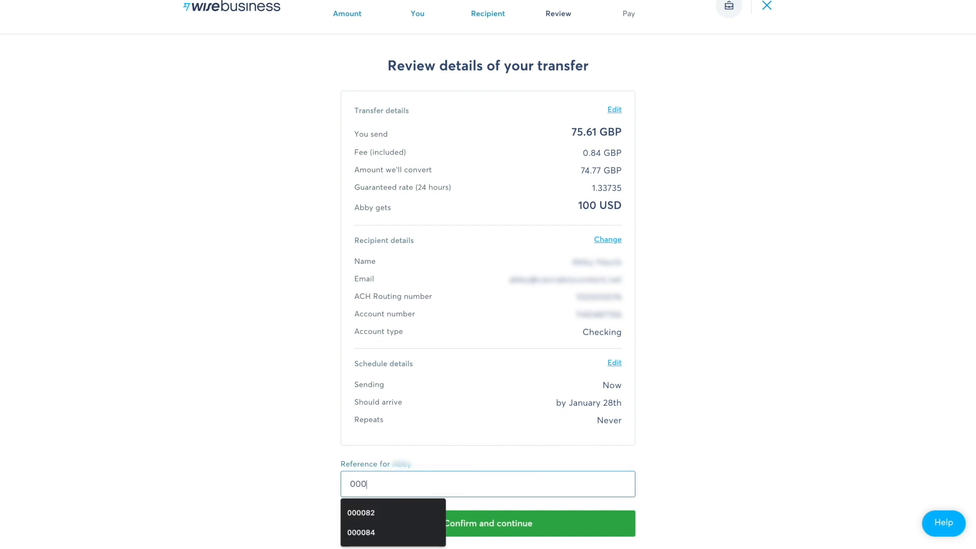
{"action": "type", "text": "084"}
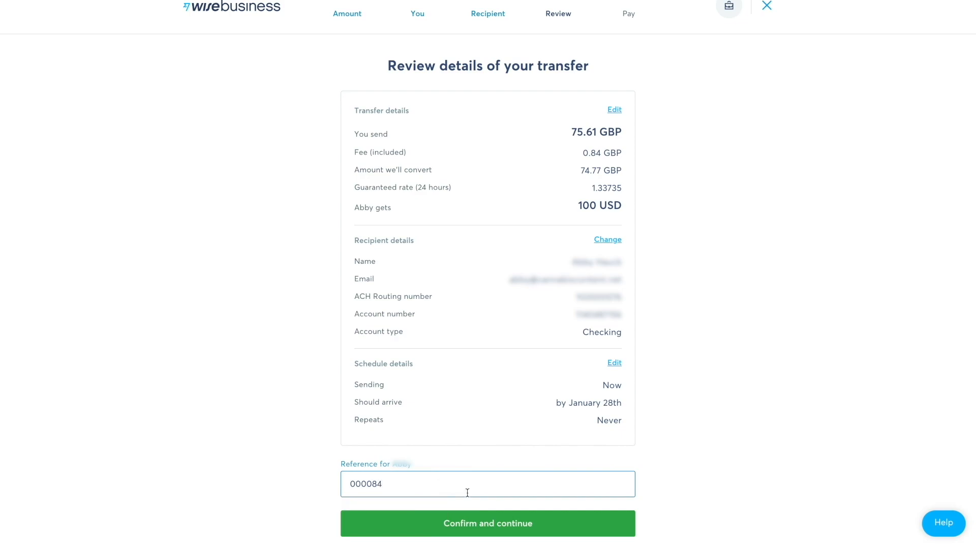
{"action": "left_click", "coordinate": [483, 532]}
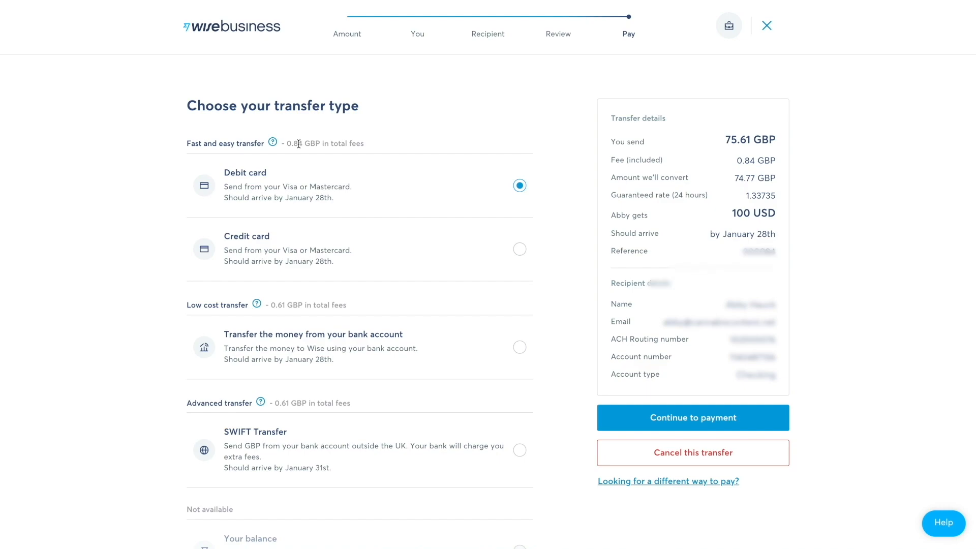
Pay by transfer from your bank account, lowering the amount to 75.38 GBP, and continue to payment
{"action": "scroll", "coordinate": [388, 192], "scroll_direction": "down", "scroll_amount": 1}
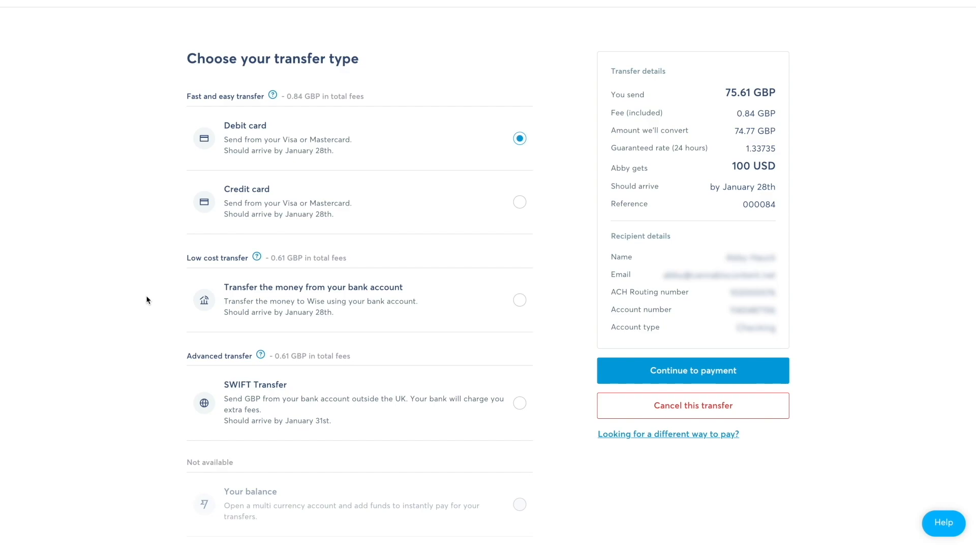
{"action": "left_click", "coordinate": [307, 303]}
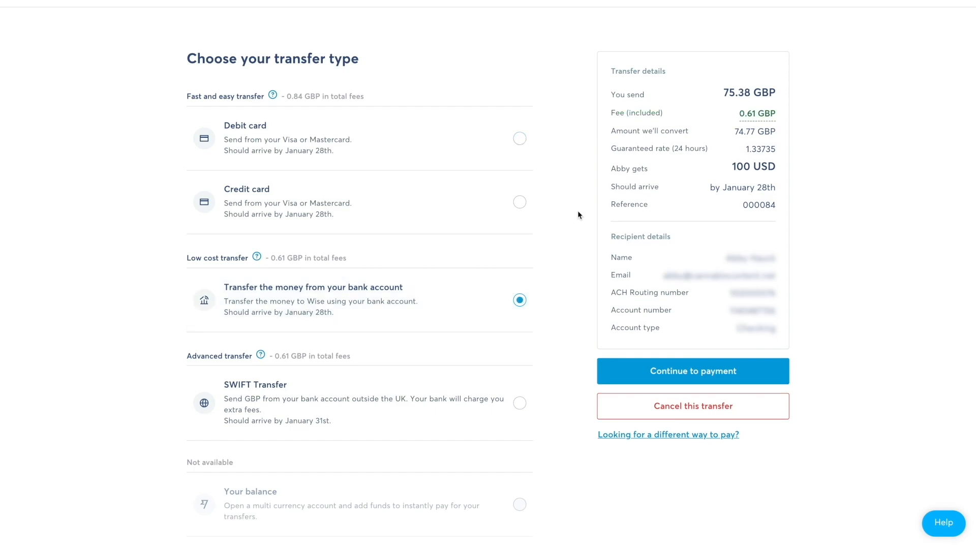
{"action": "left_click", "coordinate": [311, 96]}
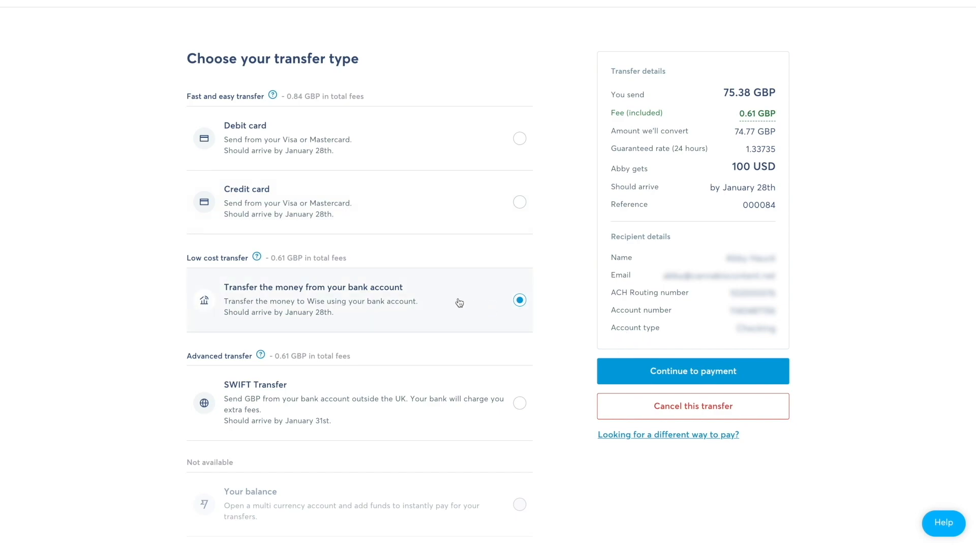
{"action": "left_click", "coordinate": [684, 376]}
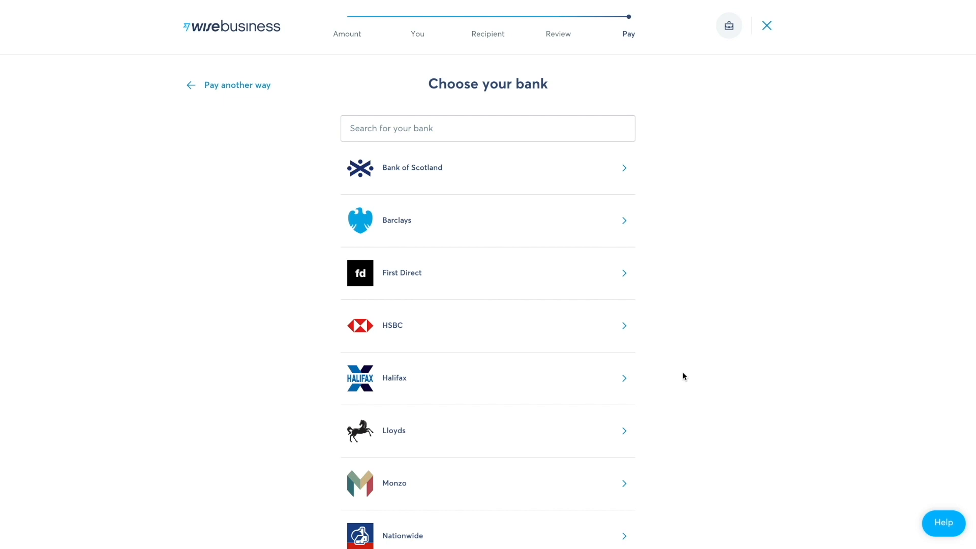
Pick Lloyds from the bank list as the paying bank
{"action": "scroll", "coordinate": [653, 285], "scroll_direction": "down", "scroll_amount": 4}
{"action": "scroll", "coordinate": [654, 287], "scroll_direction": "down", "scroll_amount": 5}
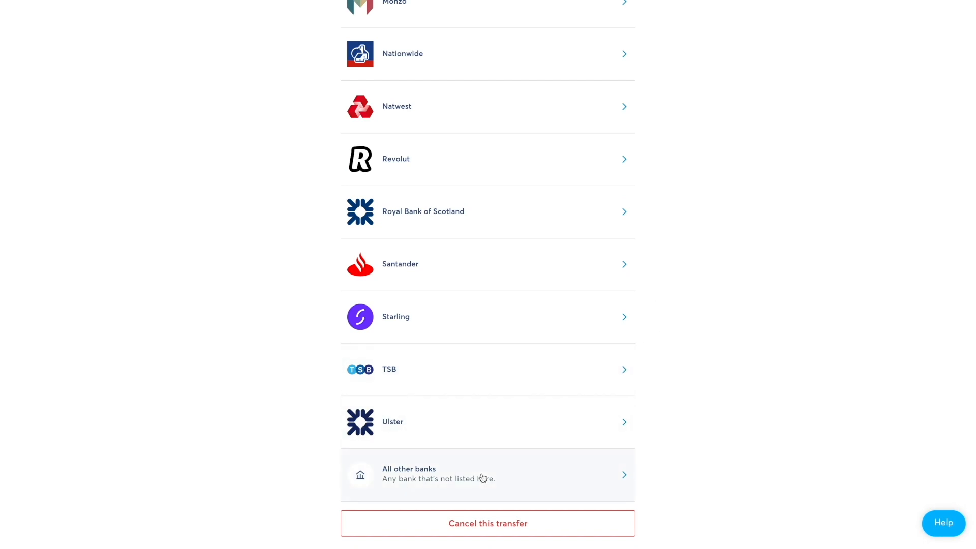
{"action": "scroll", "coordinate": [669, 284], "scroll_direction": "up", "scroll_amount": 8}
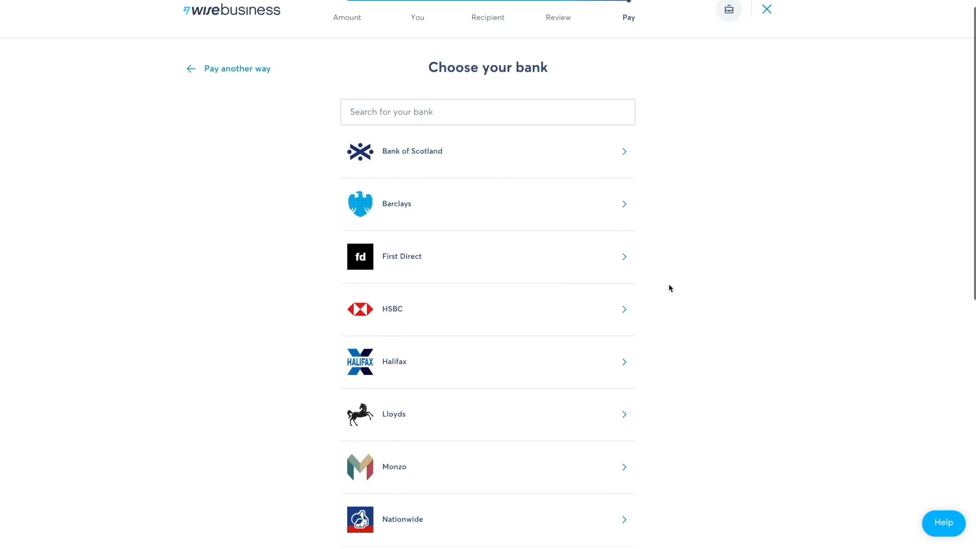
{"action": "scroll", "coordinate": [669, 283], "scroll_direction": "down", "scroll_amount": 1}
{"action": "left_click", "coordinate": [593, 338]}
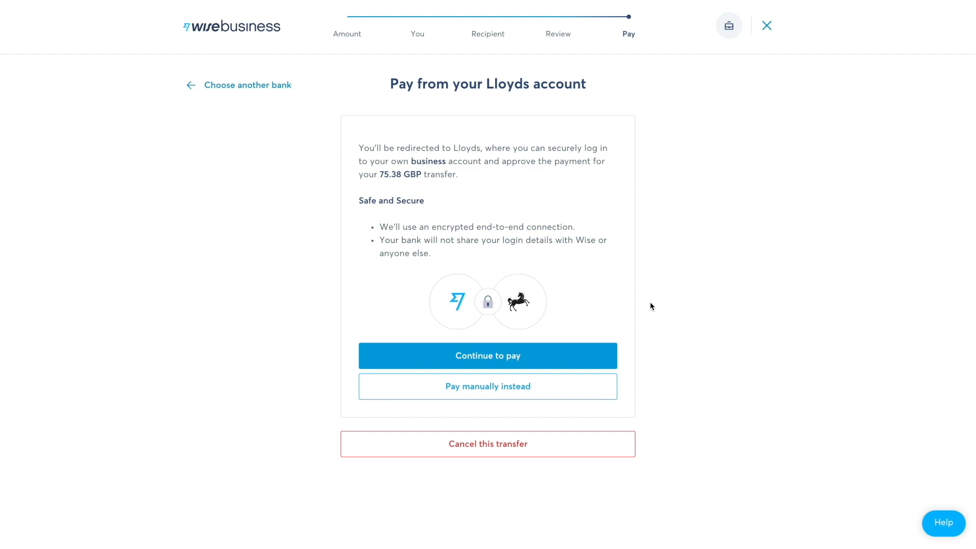
Opt to pay manually from Lloyds to get Wise's GBP bank details
{"action": "left_click_drag", "start_coordinate": [385, 240], "coordinate": [429, 251]}
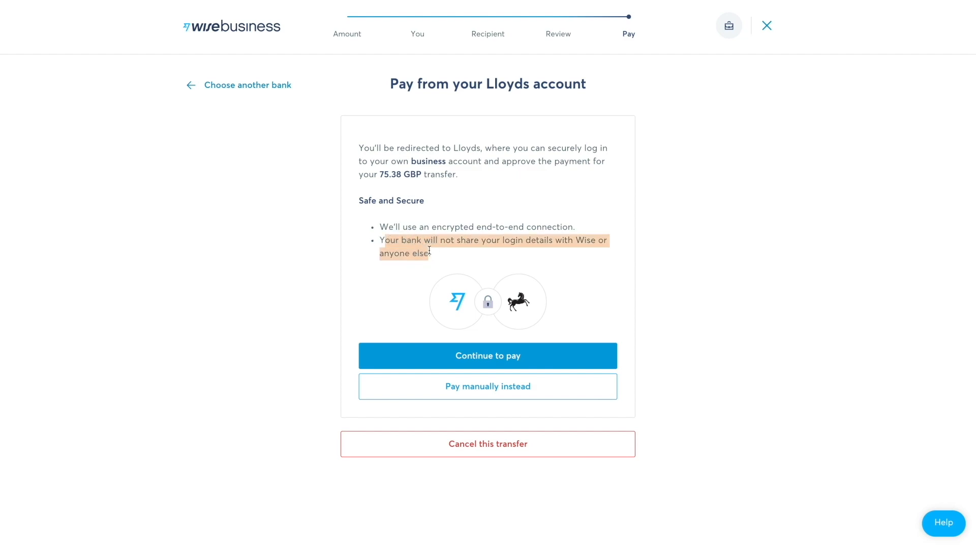
{"action": "left_click", "coordinate": [671, 248]}
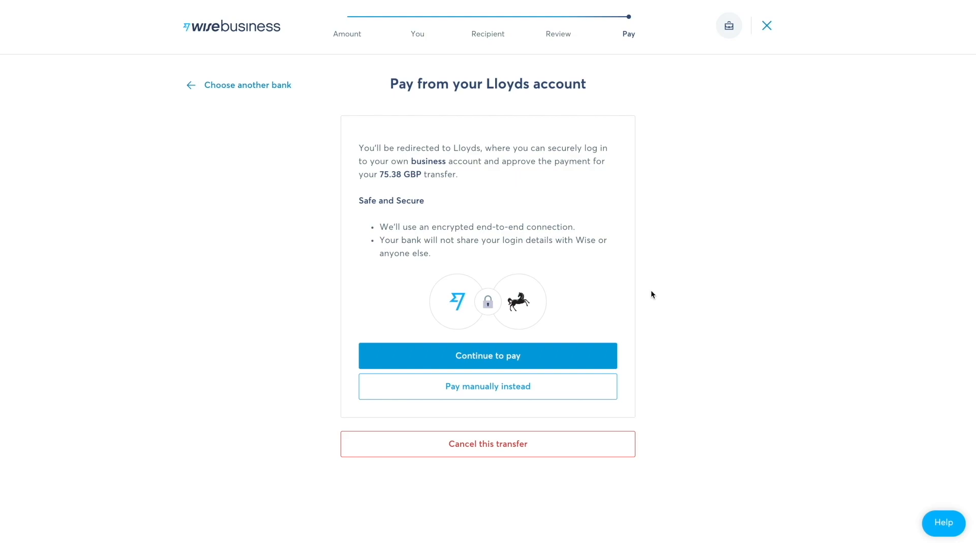
{"action": "left_click", "coordinate": [536, 387]}
{"action": "left_click", "coordinate": [581, 348]}
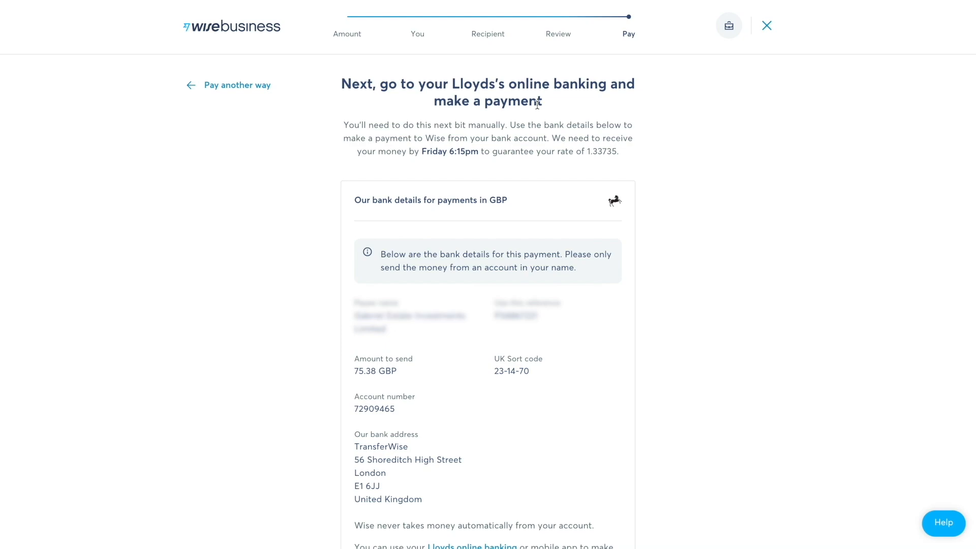
{"action": "scroll", "coordinate": [577, 137], "scroll_direction": "down", "scroll_amount": 1}
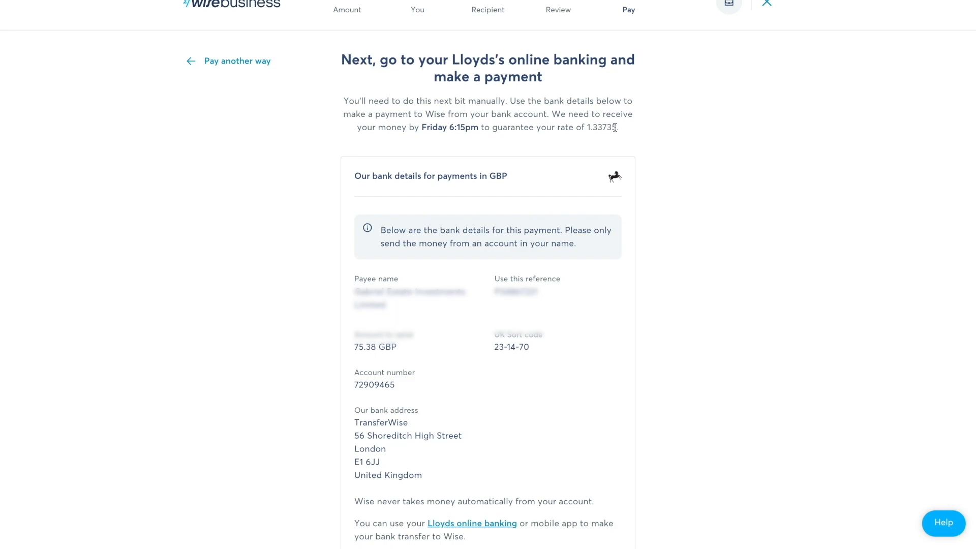
{"action": "left_click_drag", "start_coordinate": [615, 127], "coordinate": [590, 127]}
{"action": "left_click", "coordinate": [590, 128]}
{"action": "scroll", "coordinate": [612, 108], "scroll_direction": "down", "scroll_amount": 1}
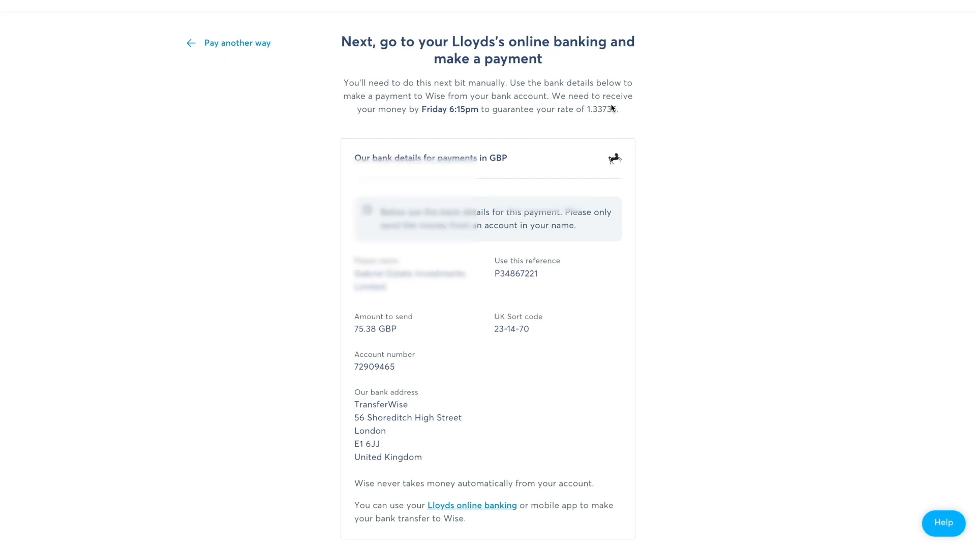
{"action": "scroll", "coordinate": [672, 216], "scroll_direction": "down", "scroll_amount": 3}
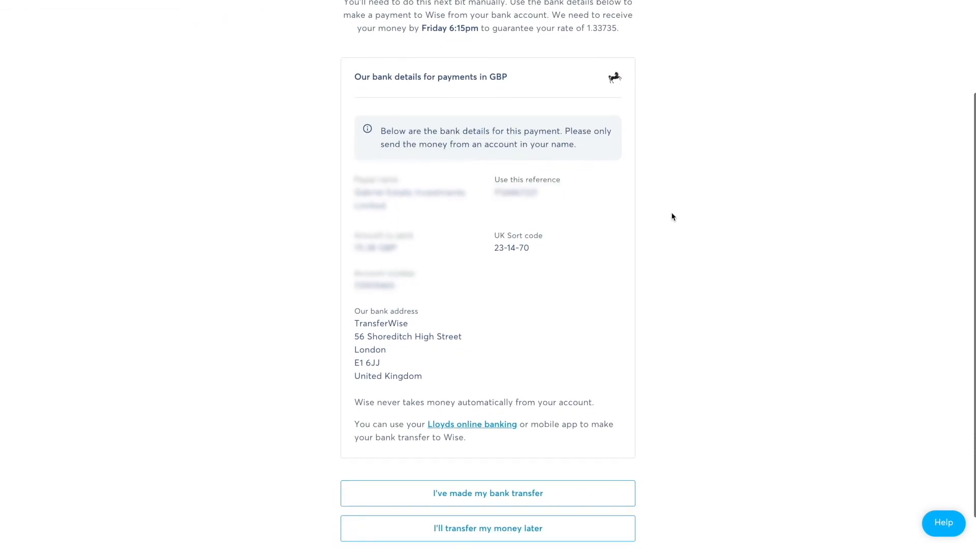
{"action": "scroll", "coordinate": [671, 217], "scroll_direction": "down", "scroll_amount": 1}
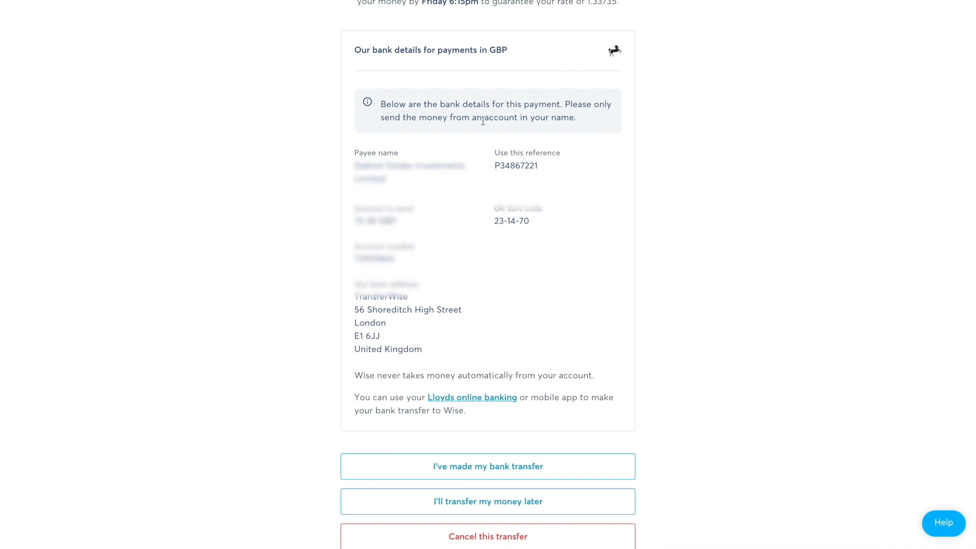
{"action": "scroll", "coordinate": [394, 213], "scroll_direction": "up", "scroll_amount": 1}
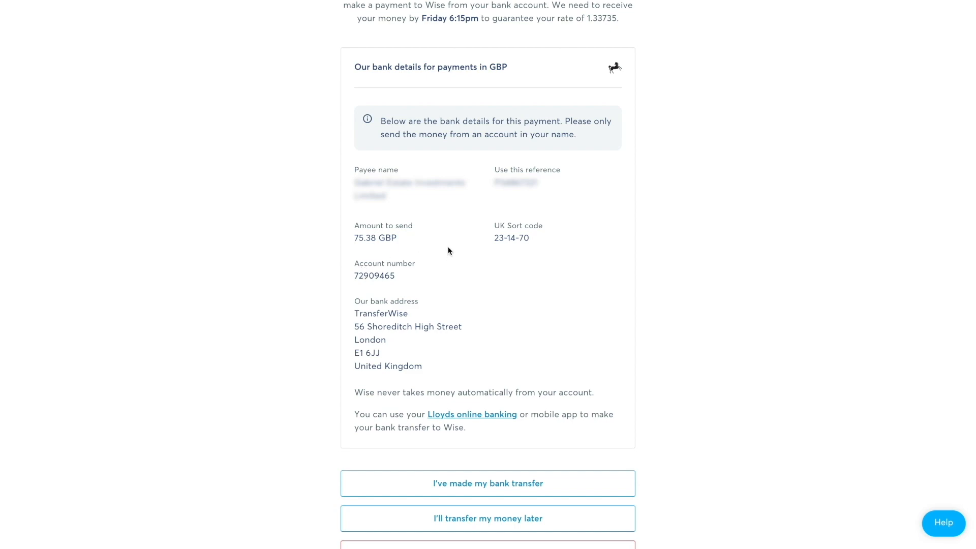
{"action": "mouse_move", "coordinate": [506, 181]}
{"action": "mouse_move", "coordinate": [528, 193]}
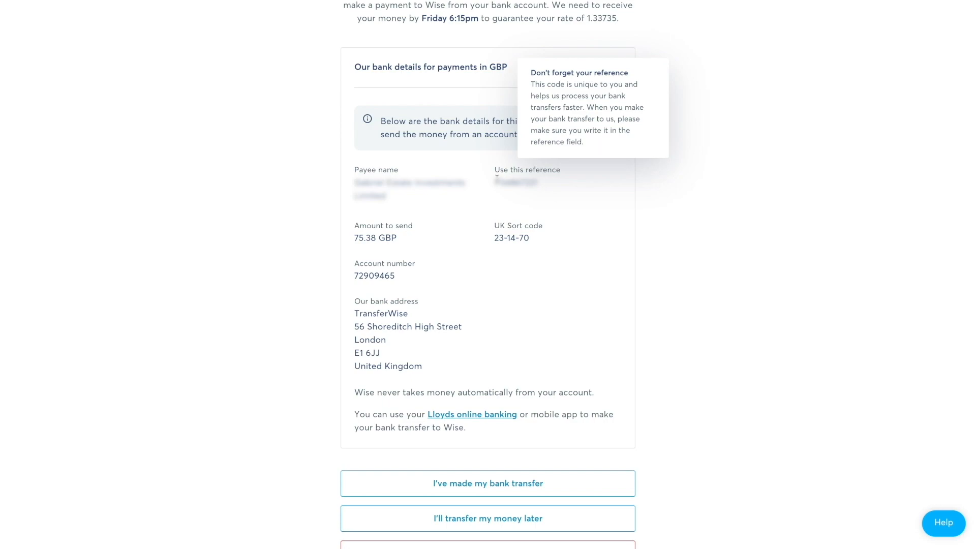
{"action": "scroll", "coordinate": [489, 444], "scroll_direction": "down", "scroll_amount": 1}
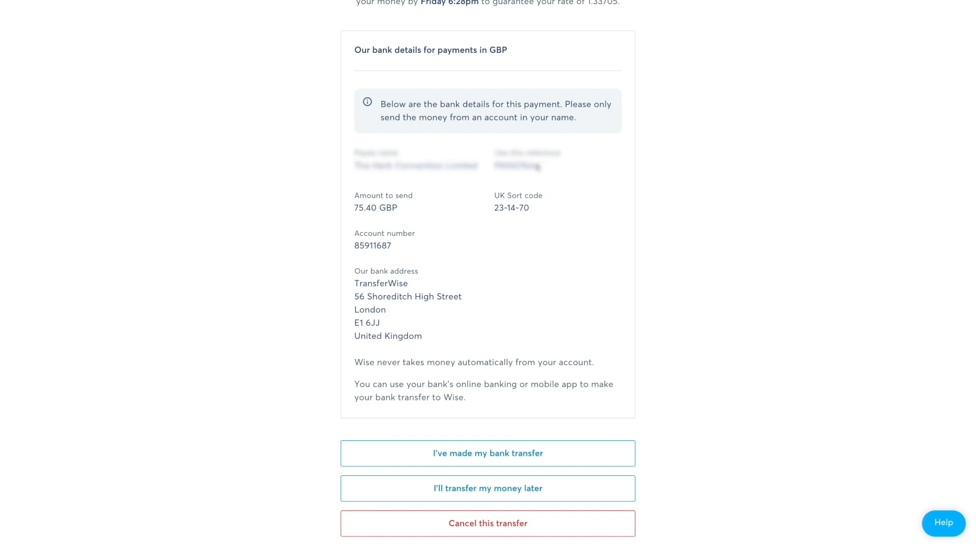
Mark the bank transfer as made
{"action": "left_click", "coordinate": [498, 444]}
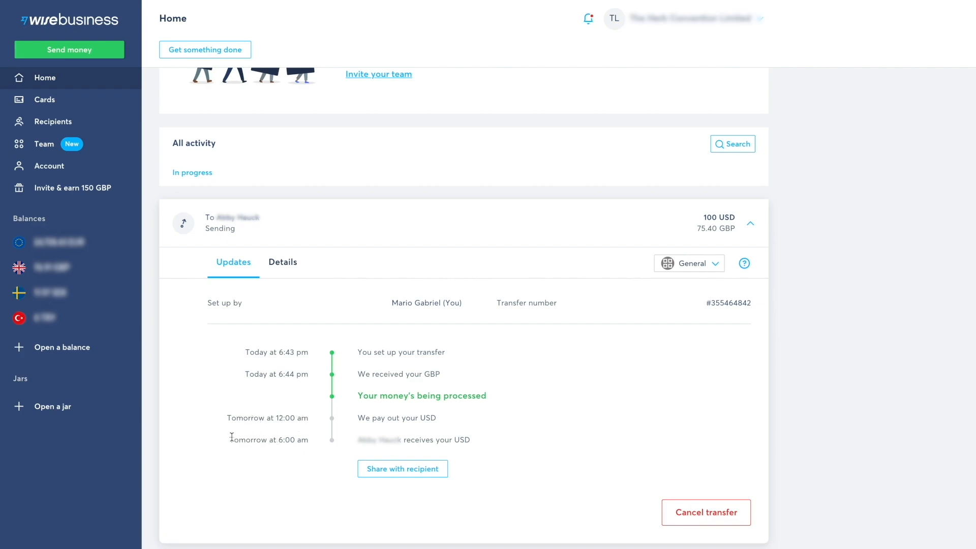
Copy the transfer's tracking link from the Share with recipient dialog, then close it
{"action": "left_click_drag", "start_coordinate": [230, 438], "coordinate": [307, 440]}
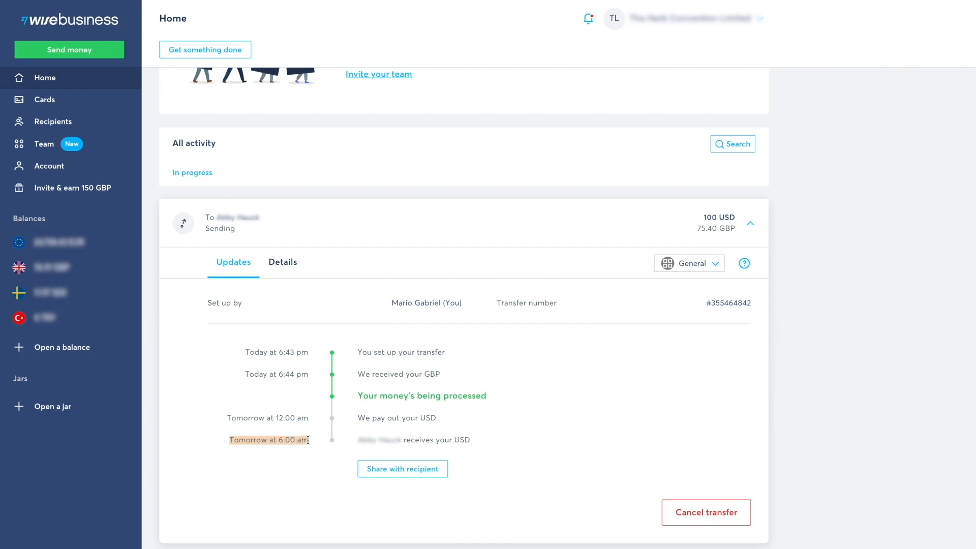
{"action": "left_click", "coordinate": [577, 382]}
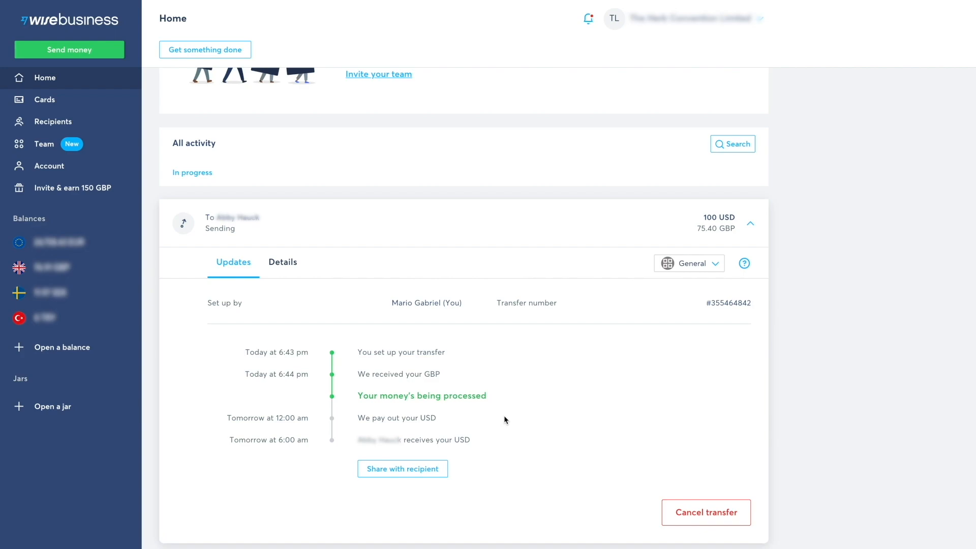
{"action": "left_click", "coordinate": [419, 470]}
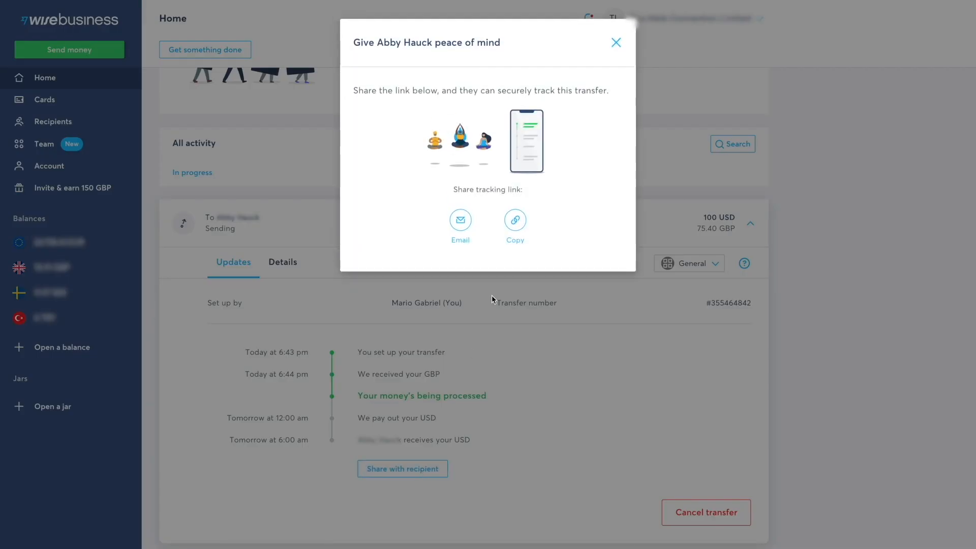
{"action": "left_click", "coordinate": [517, 221]}
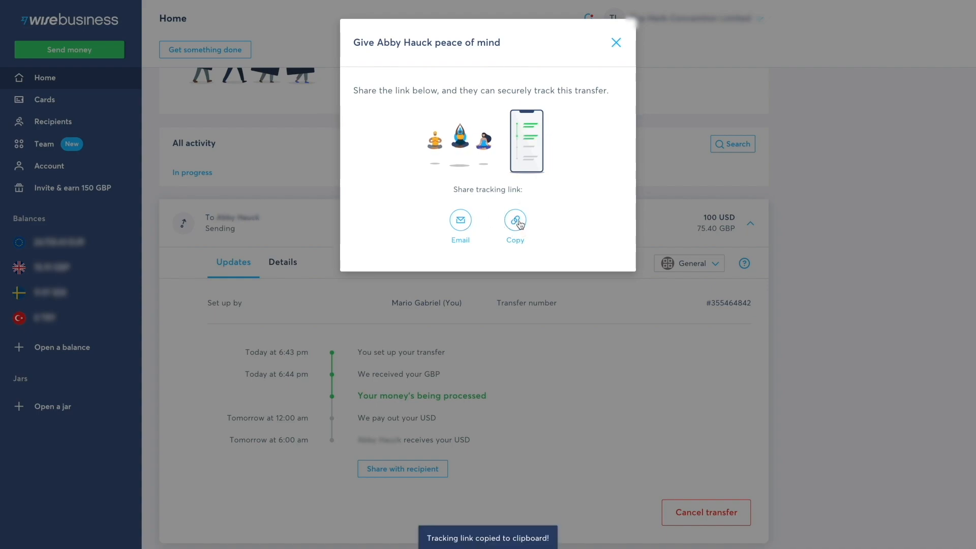
{"action": "left_click", "coordinate": [616, 42]}
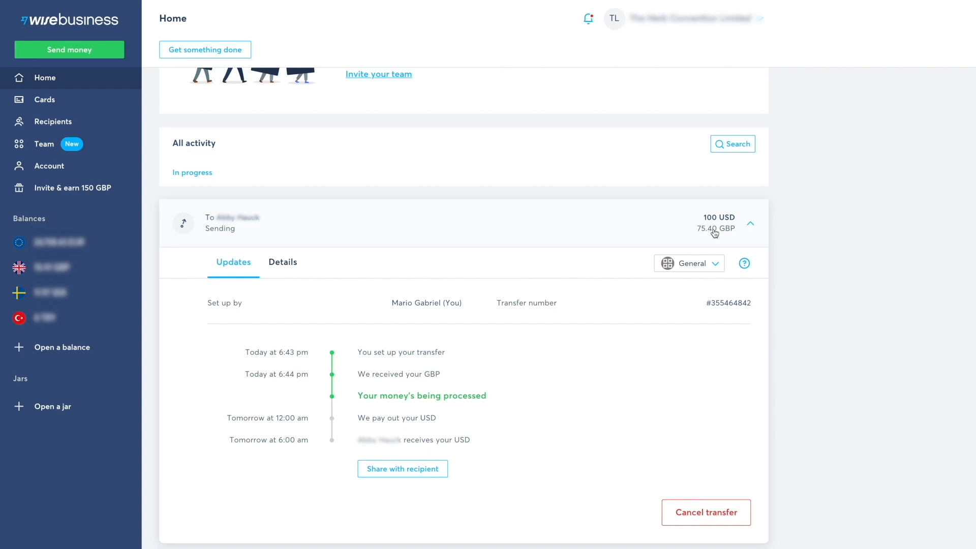
Cancel the 100 USD transfer, refunding it to the first listed existing account
{"action": "left_click", "coordinate": [700, 515]}
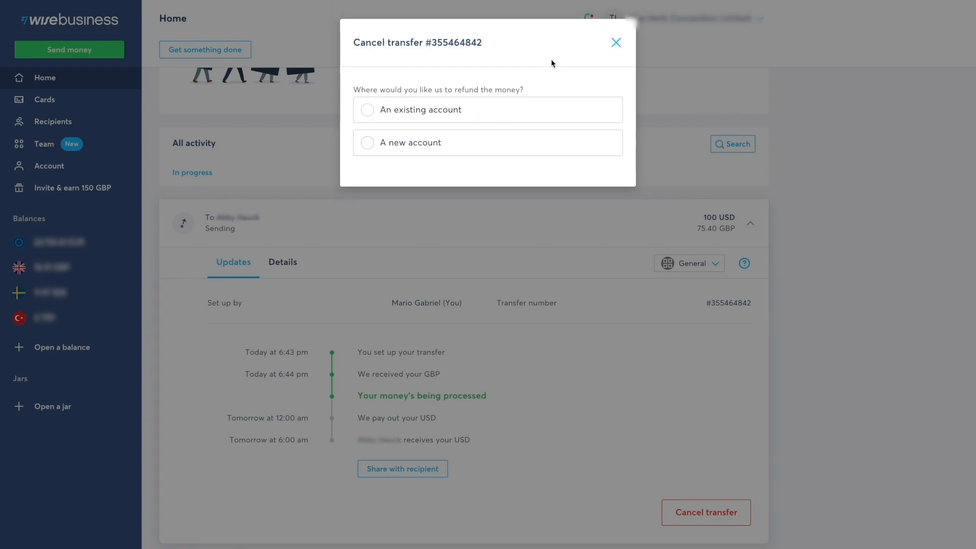
{"action": "left_click", "coordinate": [460, 117]}
{"action": "left_click", "coordinate": [436, 196]}
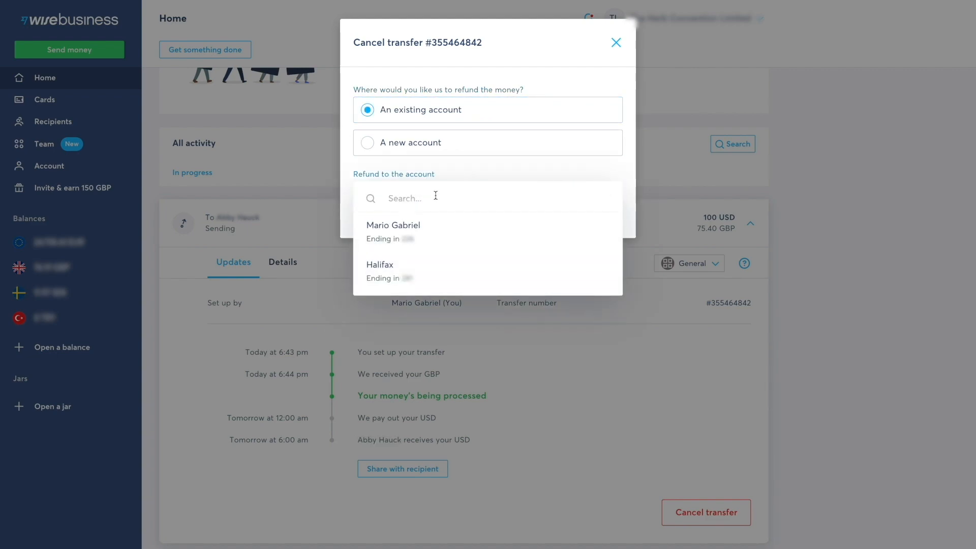
{"action": "left_click", "coordinate": [437, 239]}
{"action": "left_click", "coordinate": [473, 211]}
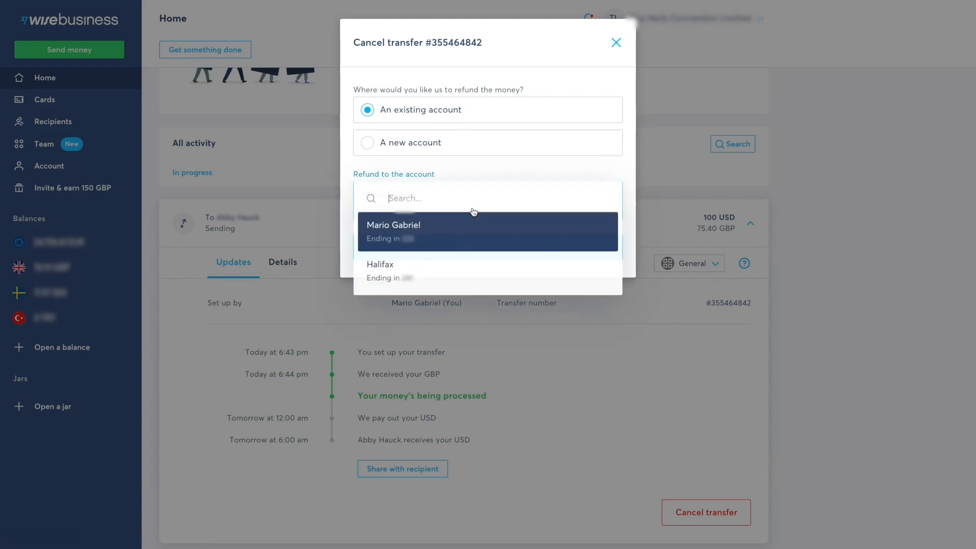
{"action": "left_click", "coordinate": [469, 227]}
{"action": "left_click", "coordinate": [473, 243]}
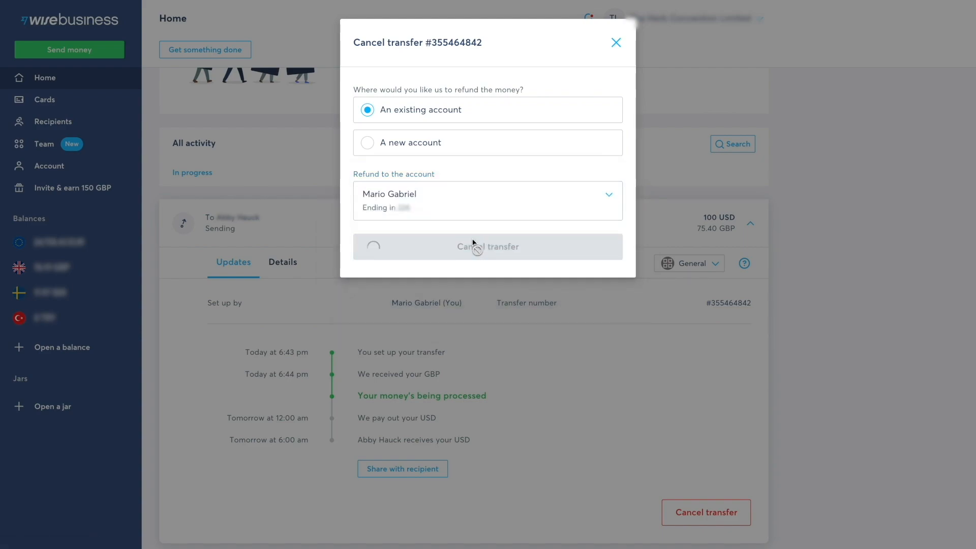